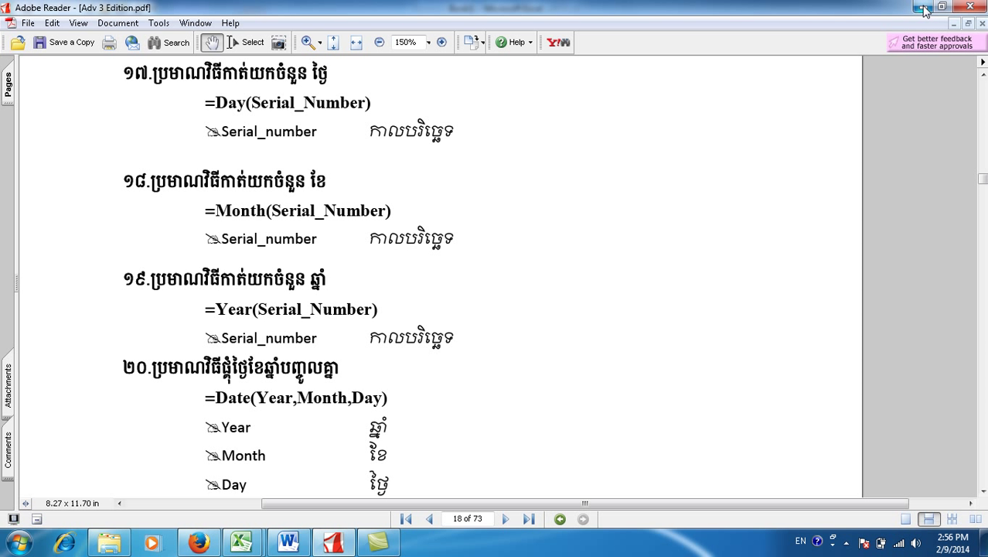
# - Bring up the taskbar previews of the open Excel workbooks
pyautogui.click(242, 542)
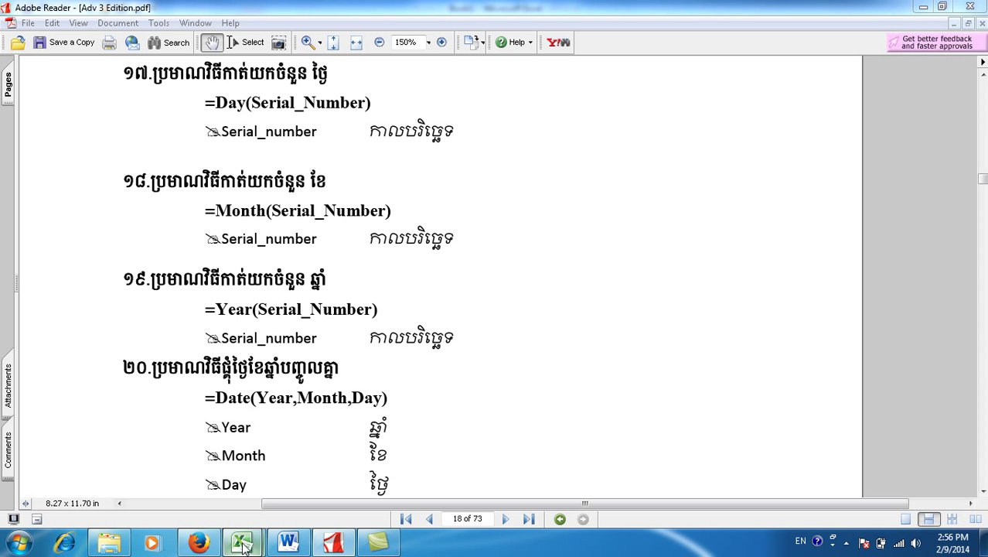
# - Switch to Book1 and enter the date 2/14/2014 in A4
pyautogui.click(308, 464)
pyautogui.click(321, 183)
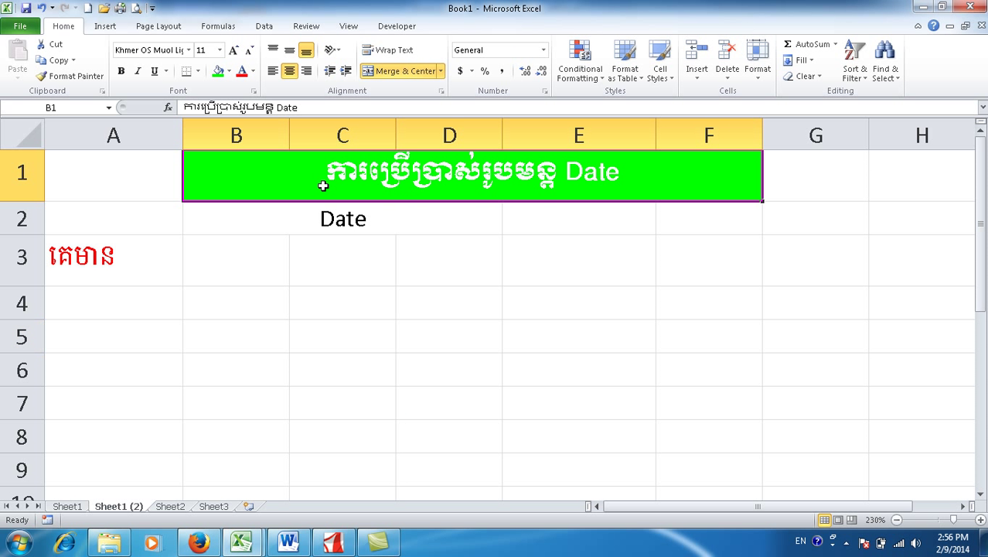
pyautogui.click(128, 302)
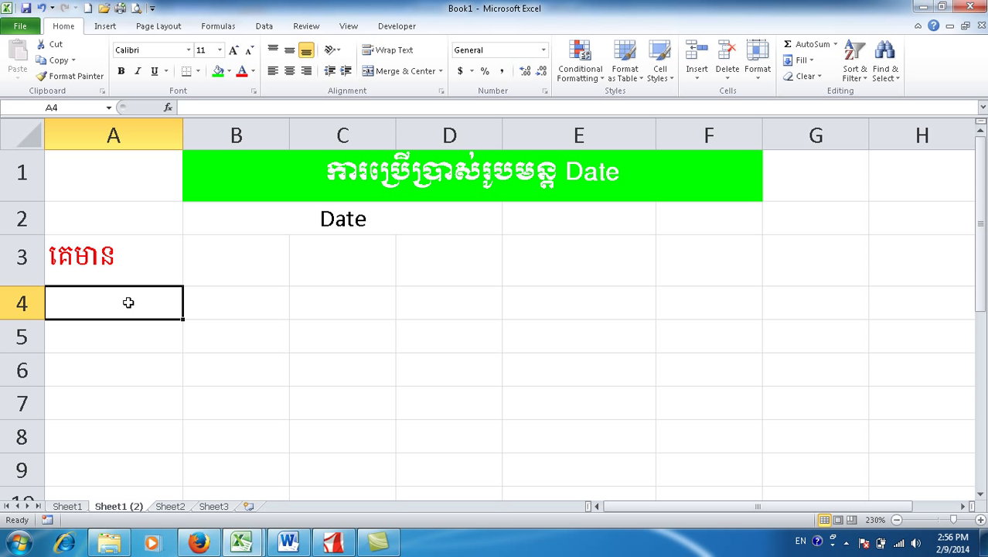
pyautogui.write('2/14/2014')
pyautogui.click(132, 342)
pyautogui.click(152, 304)
# - Type the headers Year, Month, Day and Full date across B3:E3
pyautogui.click(233, 252)
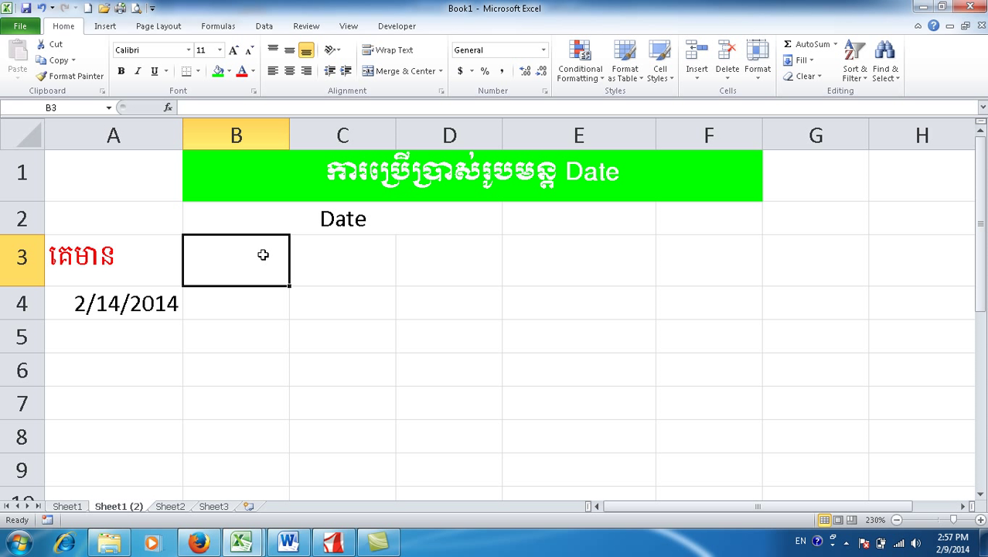
pyautogui.write('YEa')
pyautogui.press('BackSpace')
pyautogui.press('BackSpace')
pyautogui.write('ear')
pyautogui.press('Tab')
pyautogui.write('Month')
pyautogui.press('Tab')
pyautogui.write('Day')
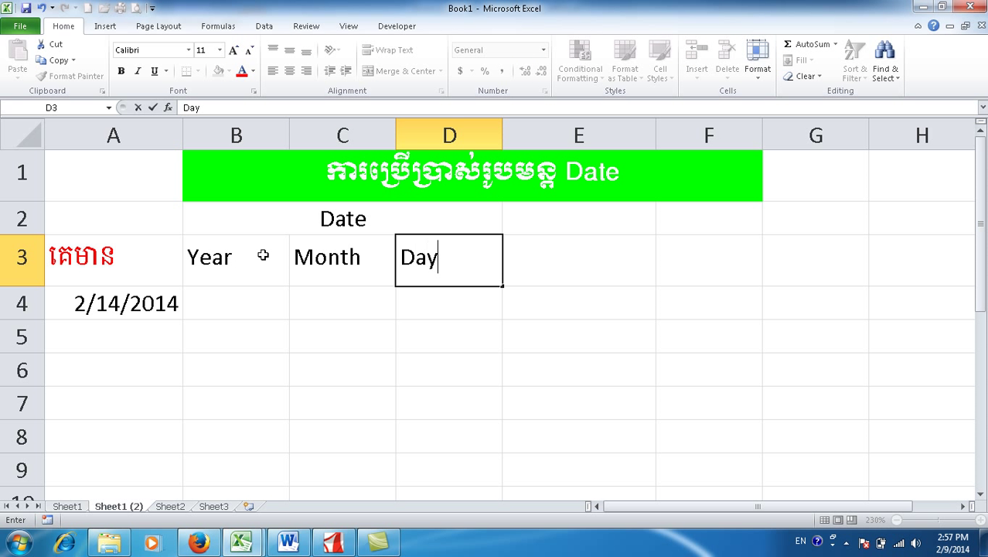
pyautogui.press('Tab')
pyautogui.write('Full ')
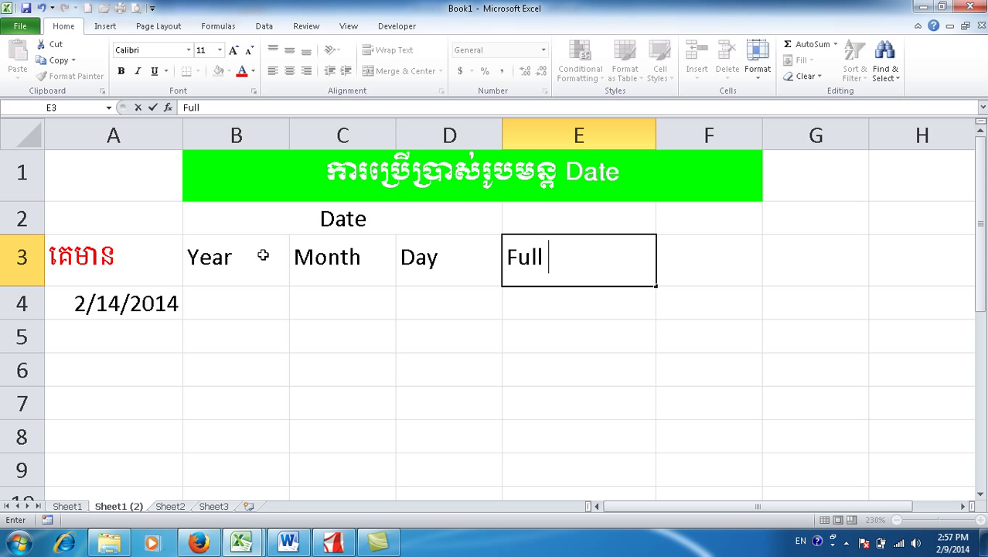
pyautogui.write('date')
pyautogui.press('Return')
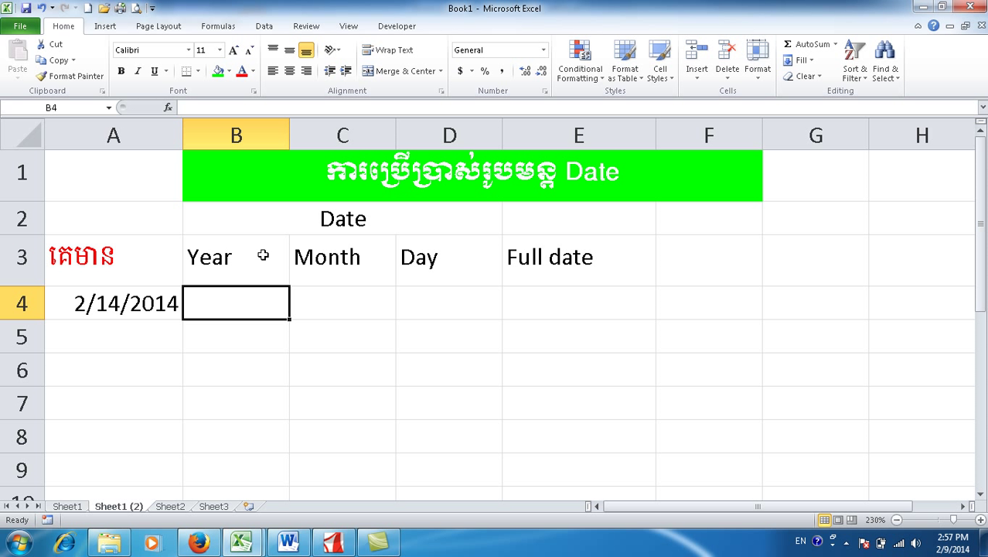
# - Widen column A so the A4 date fits
pyautogui.click(138, 306)
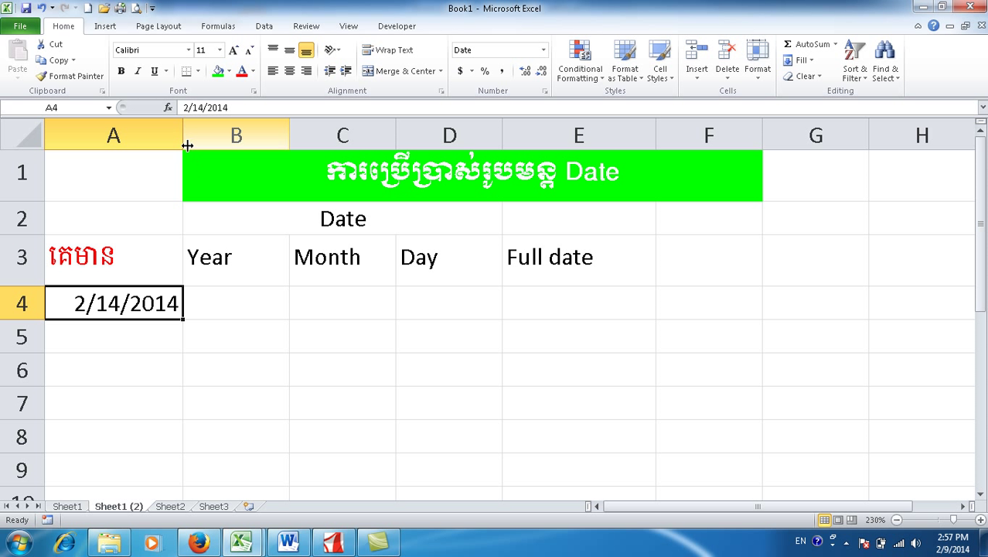
pyautogui.moveTo(187, 145); pyautogui.dragTo(202, 145)
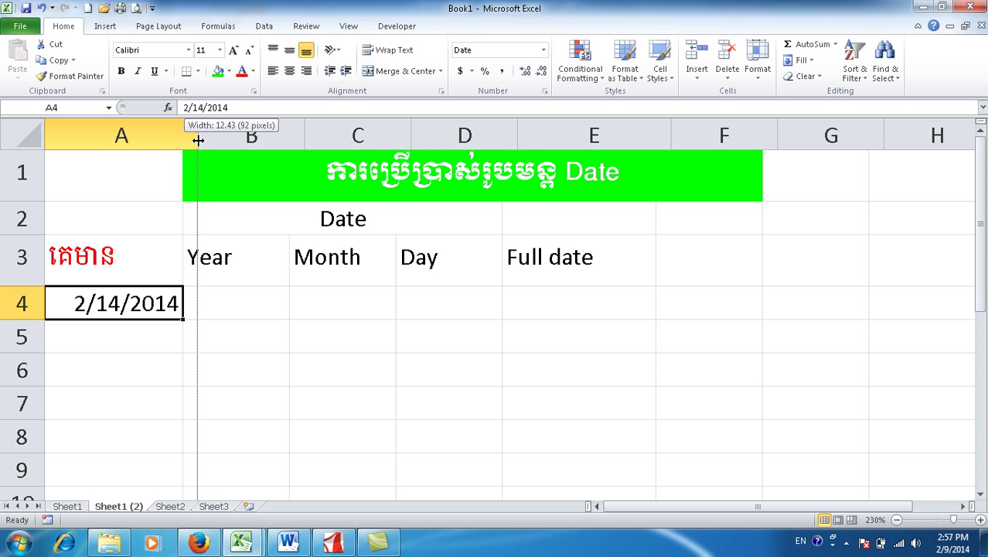
pyautogui.click(246, 294)
# - Enter =YEAR(A4) in B4, giving 2014
pyautogui.write('=')
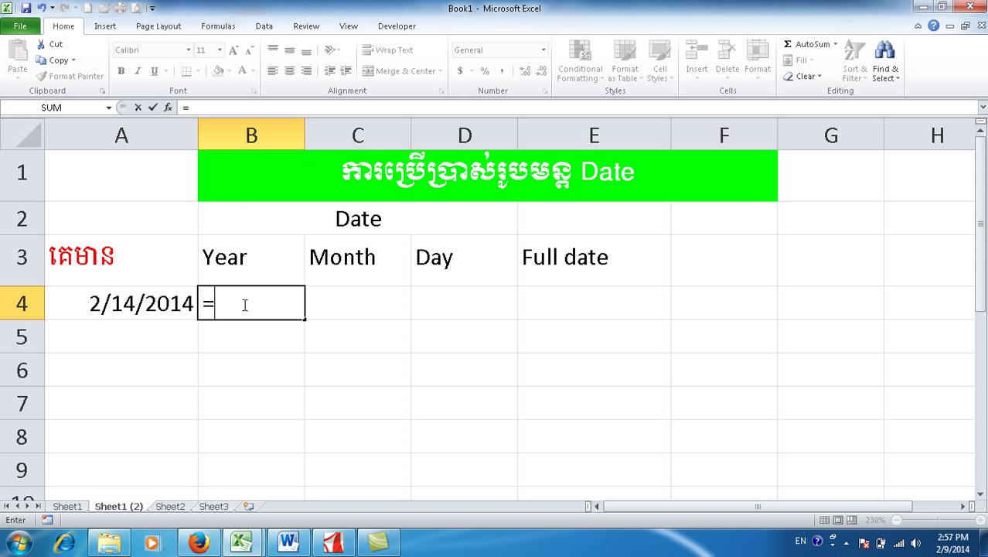
pyautogui.write('Ye')
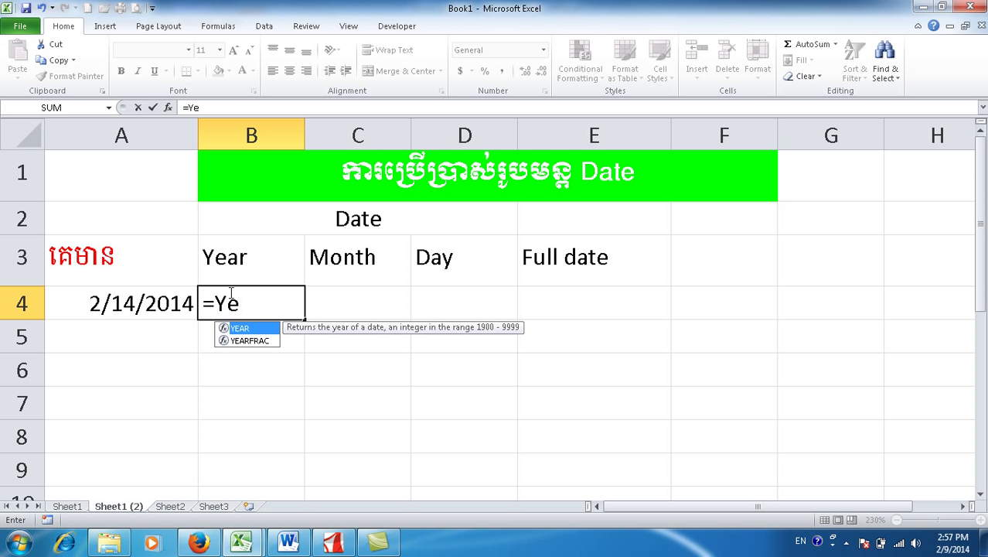
pyautogui.doubleClick(236, 330)
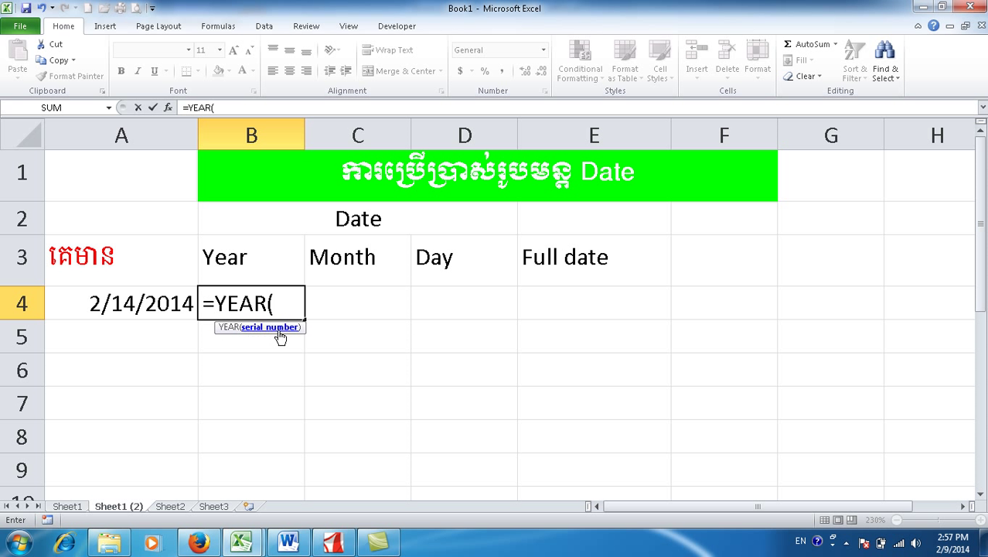
pyautogui.click(147, 304)
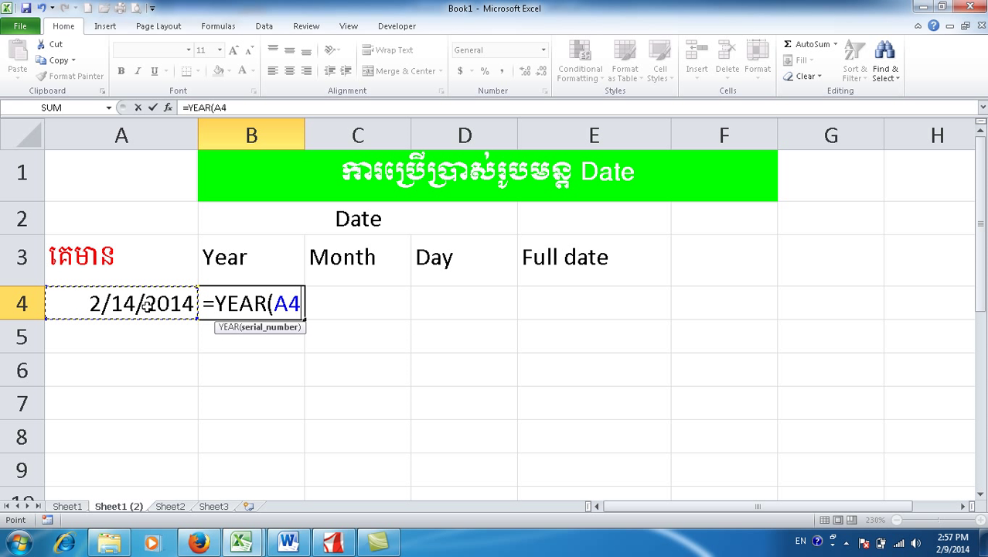
pyautogui.write(')')
pyautogui.press('Tab')
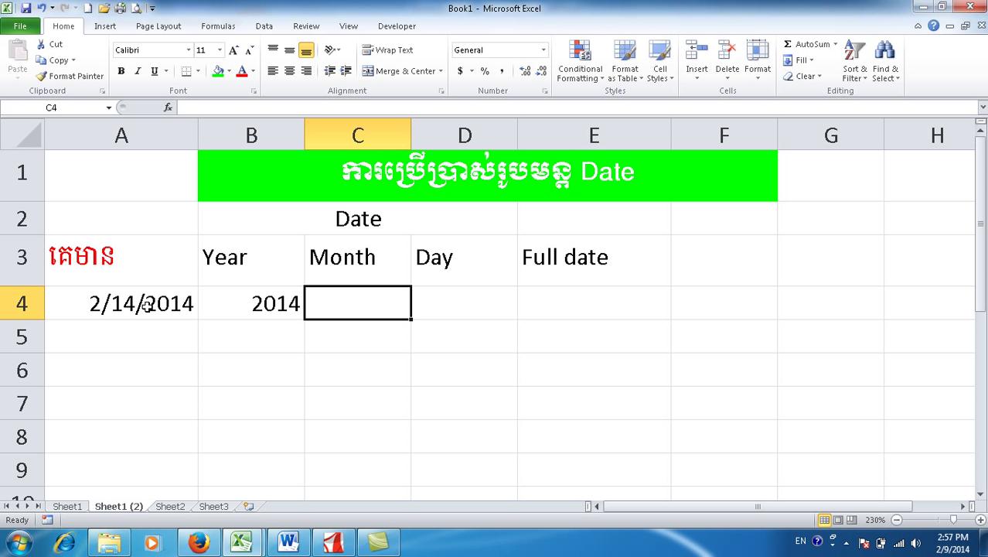
pyautogui.click(254, 331)
# - Enter =MONTH(A4) in C4, giving 2
pyautogui.click(383, 294)
pyautogui.write('=Month(')
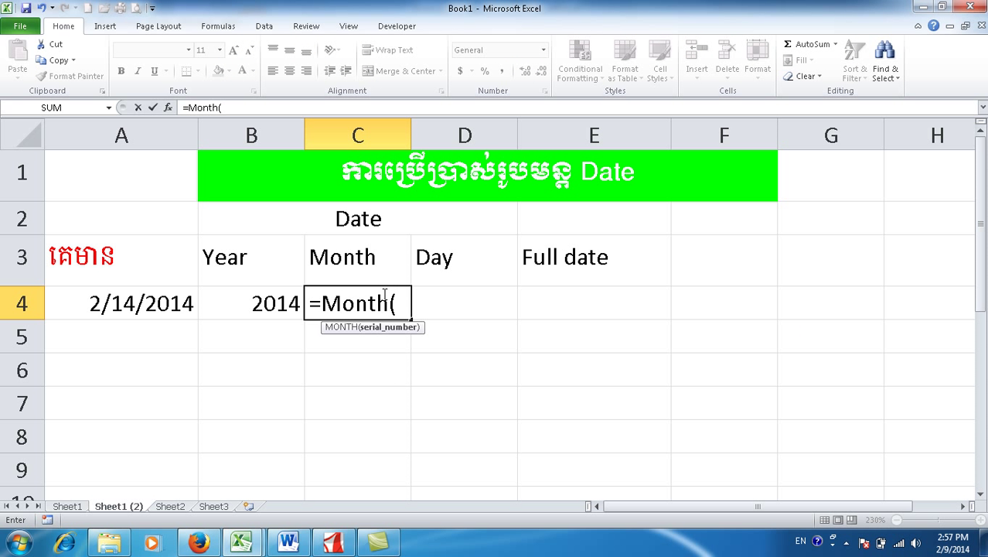
pyautogui.click(141, 303)
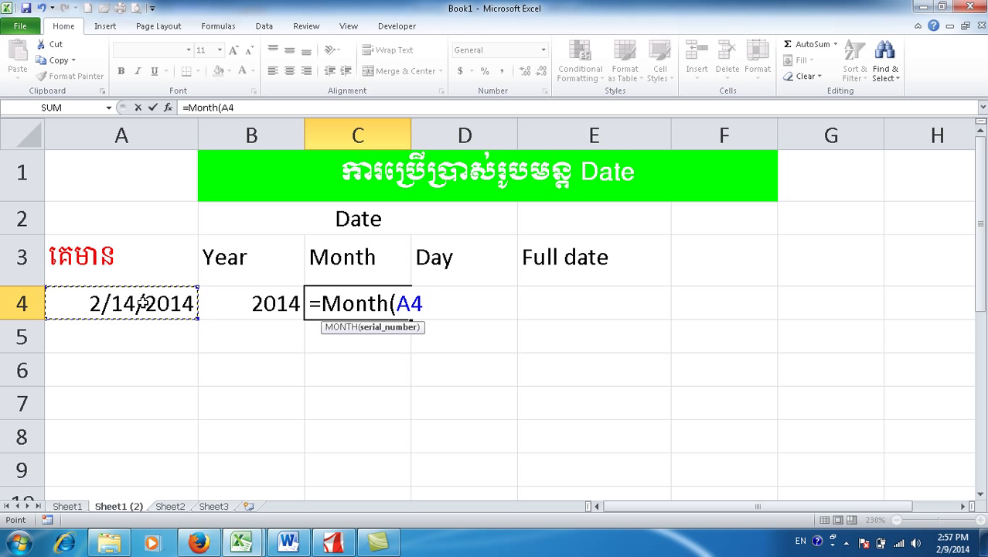
pyautogui.write(')')
pyautogui.press('Tab')
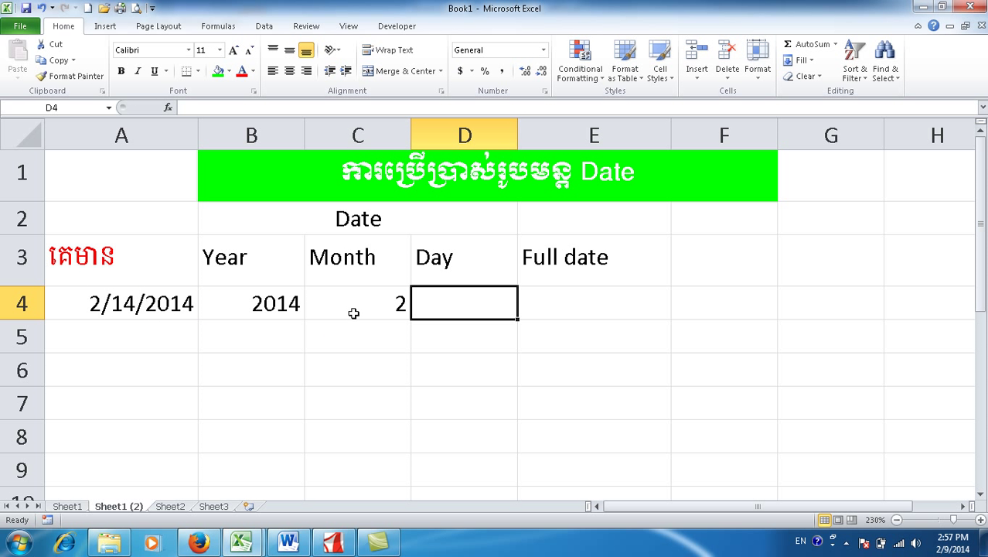
# - Enter =DAY(A4) in D4 to extract the day 14
pyautogui.write('=day')
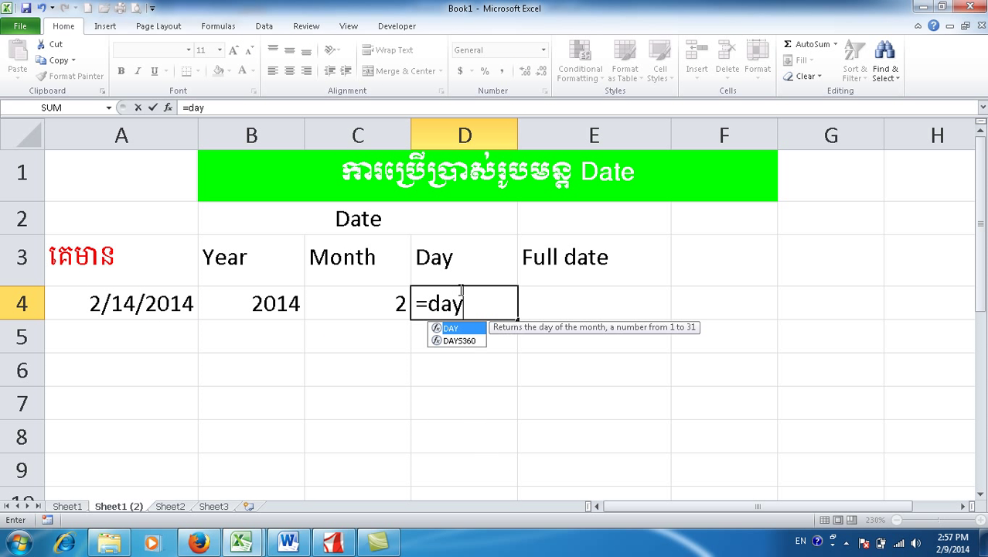
pyautogui.write('(')
pyautogui.click(153, 308)
pyautogui.write(')')
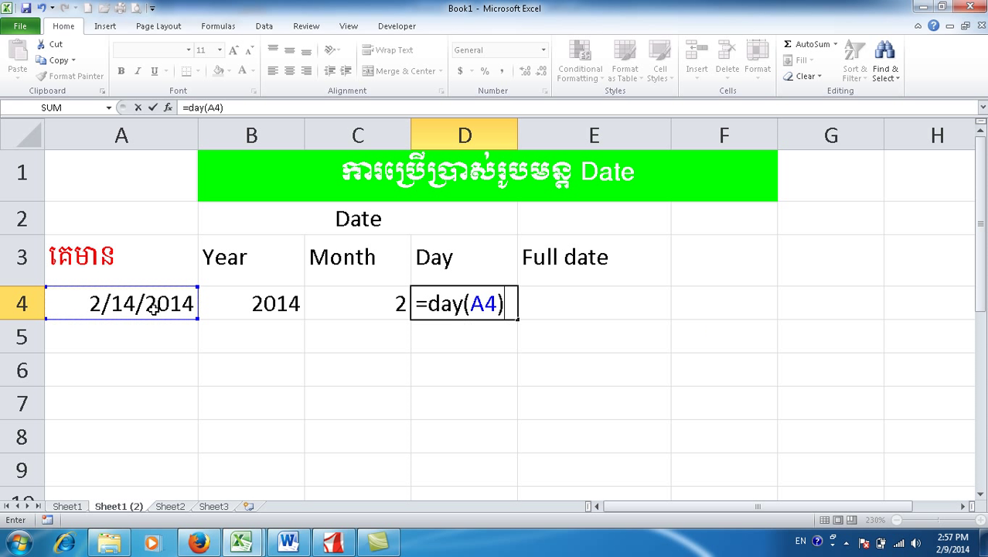
pyautogui.press('Return')
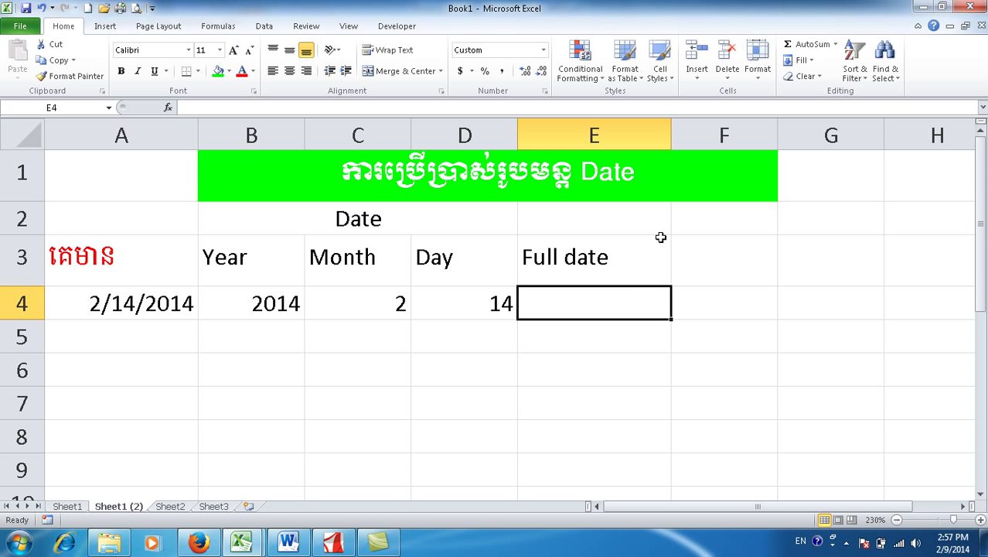
# - Enter =DATE(B4,C4,D4) in E4 to rebuild the full date
pyautogui.write('=date(')
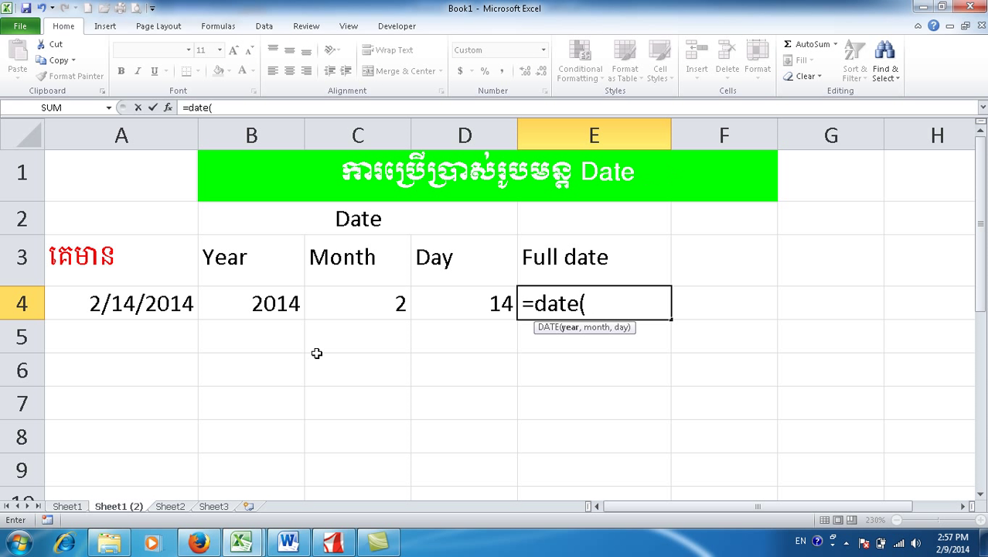
pyautogui.click(242, 303)
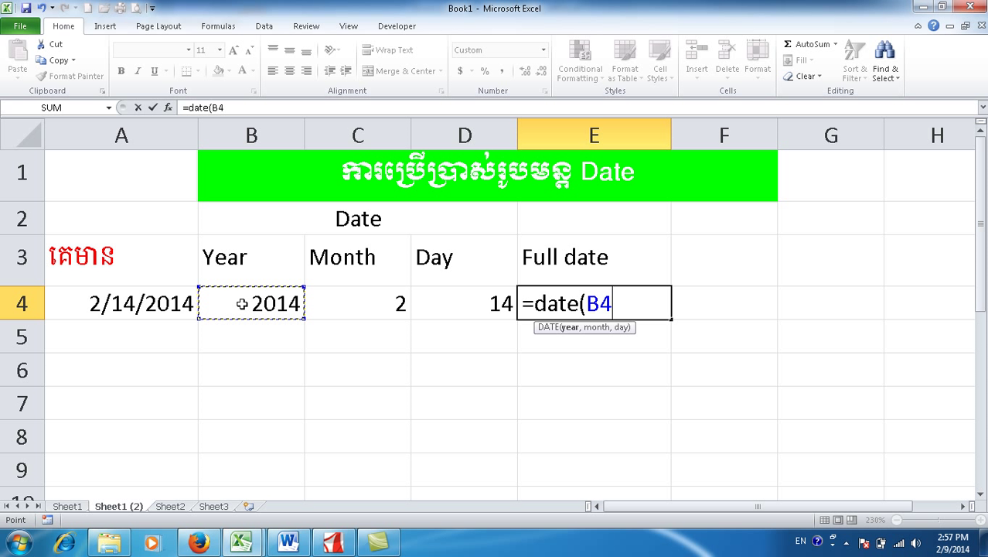
pyautogui.write(',')
pyautogui.click(360, 308)
pyautogui.write(',')
pyautogui.click(445, 304)
pyautogui.write(')')
pyautogui.press('Return')
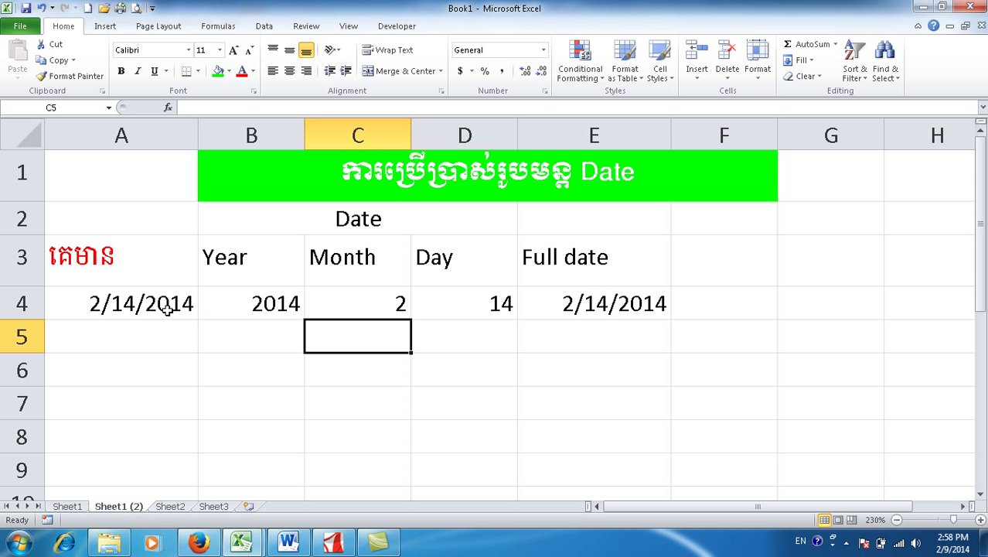
# - Highlight the A4 date, the Year/Month/Day block and the Full date result
pyautogui.click(138, 304)
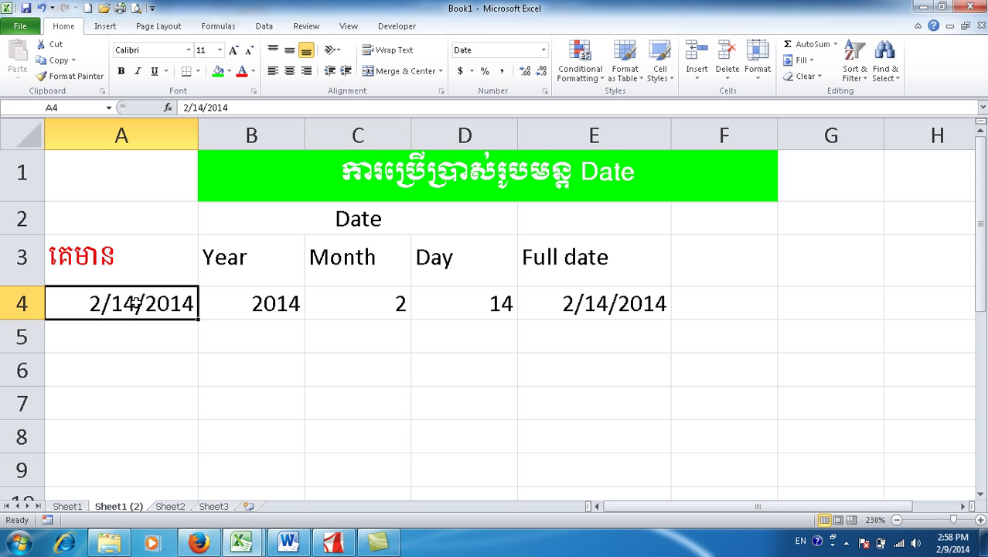
pyautogui.moveTo(258, 267)
pyautogui.mouseDown()
pyautogui.moveTo(262, 317)
pyautogui.moveTo(454, 287)
pyautogui.mouseUp()
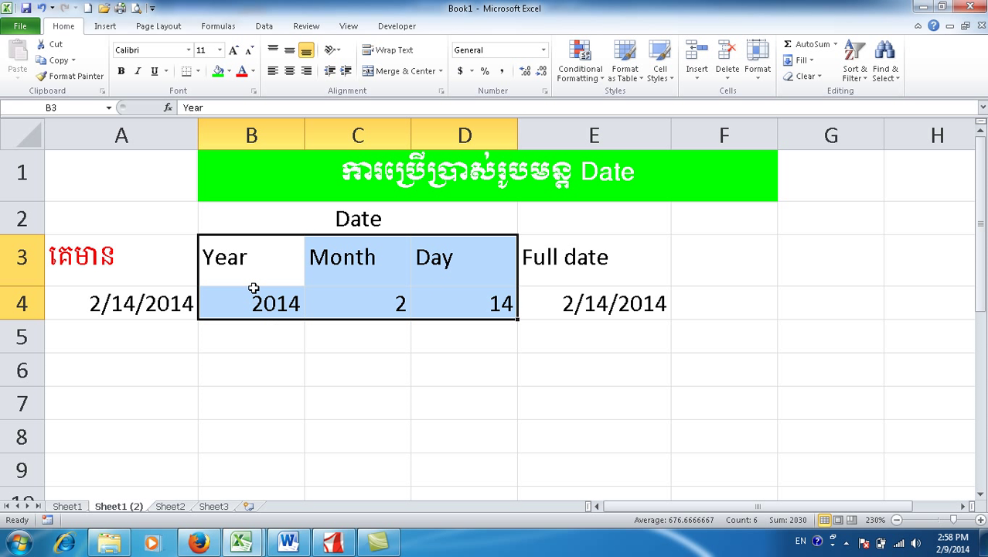
pyautogui.click(464, 297)
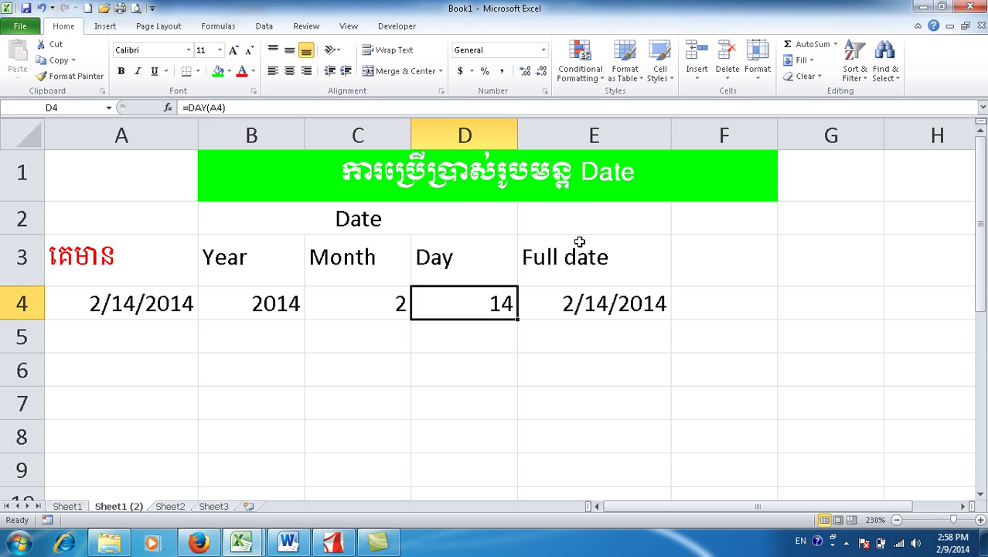
pyautogui.moveTo(580, 258); pyautogui.dragTo(569, 308)
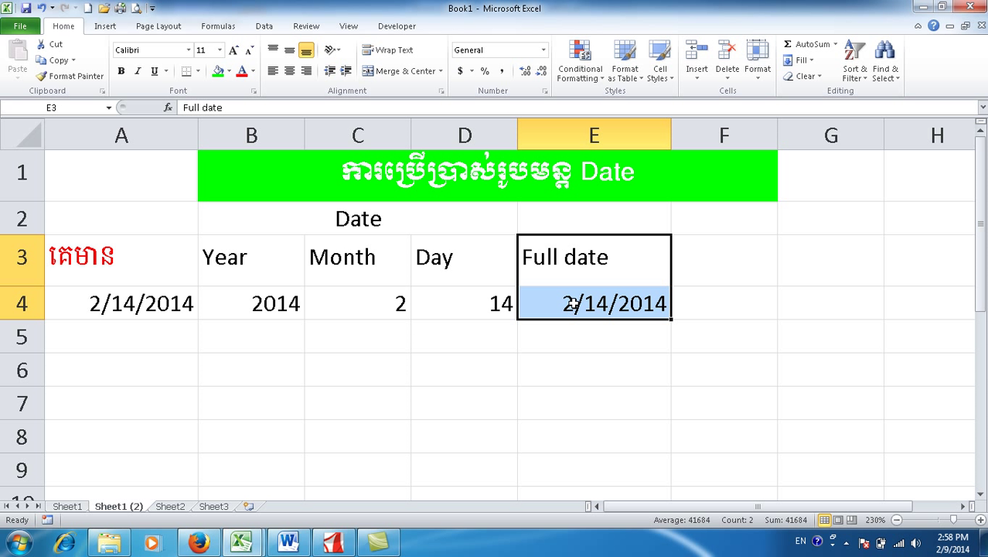
# - Step through the E4 DATE formula's B4, C4 and D4 arguments and recommit it
pyautogui.doubleClick(571, 304)
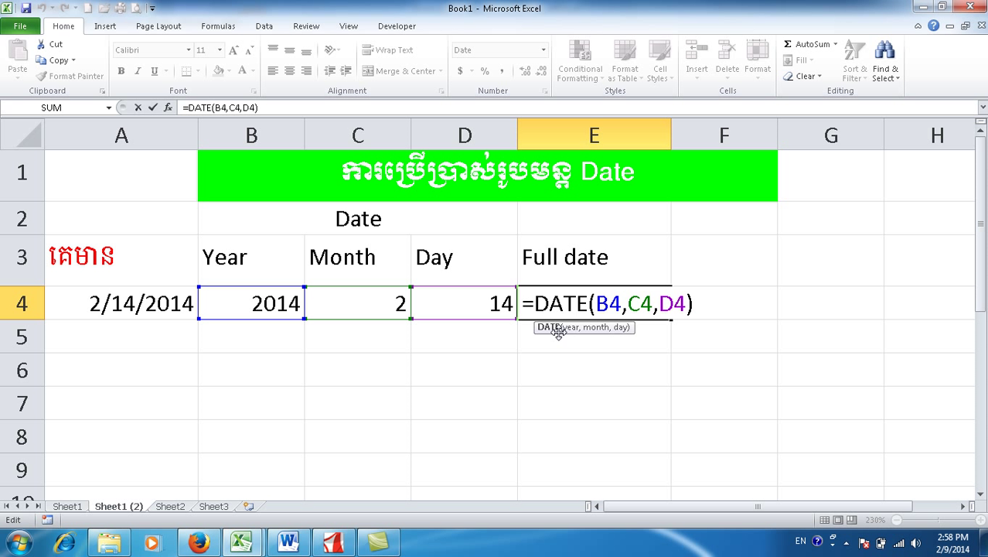
pyautogui.press('Right')
pyautogui.press('Right')
pyautogui.press('Right')
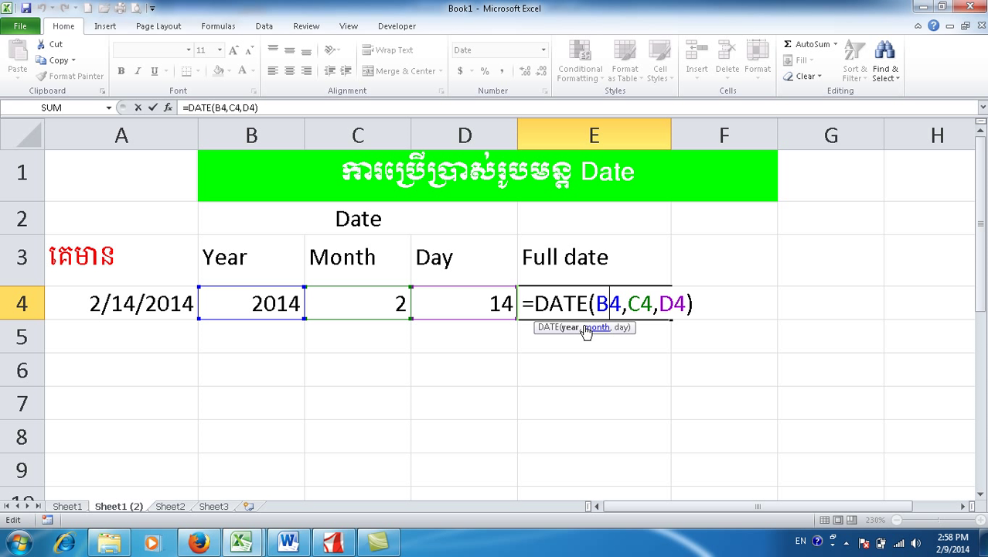
pyautogui.click(641, 306)
pyautogui.click(673, 302)
pyautogui.click(696, 301)
pyautogui.press('Return')
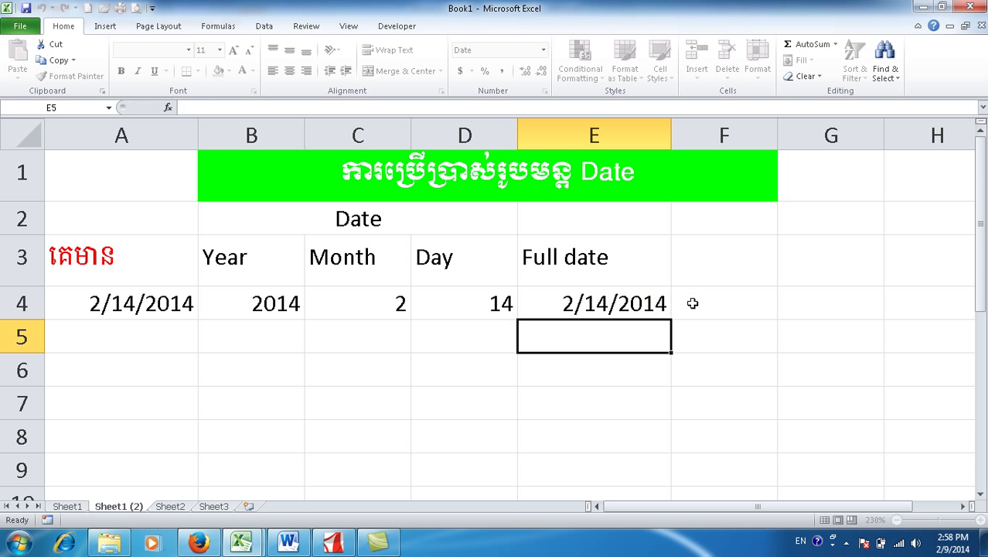
pyautogui.click(221, 371)
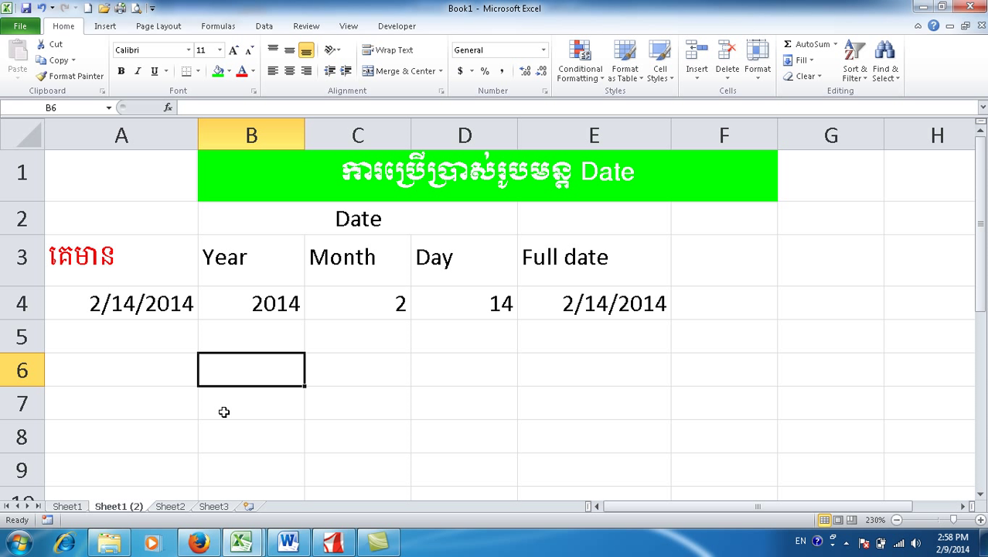
# - Add the label Today in B7 and =TODAY() in C7, showing 2/9/2014
pyautogui.click(258, 393)
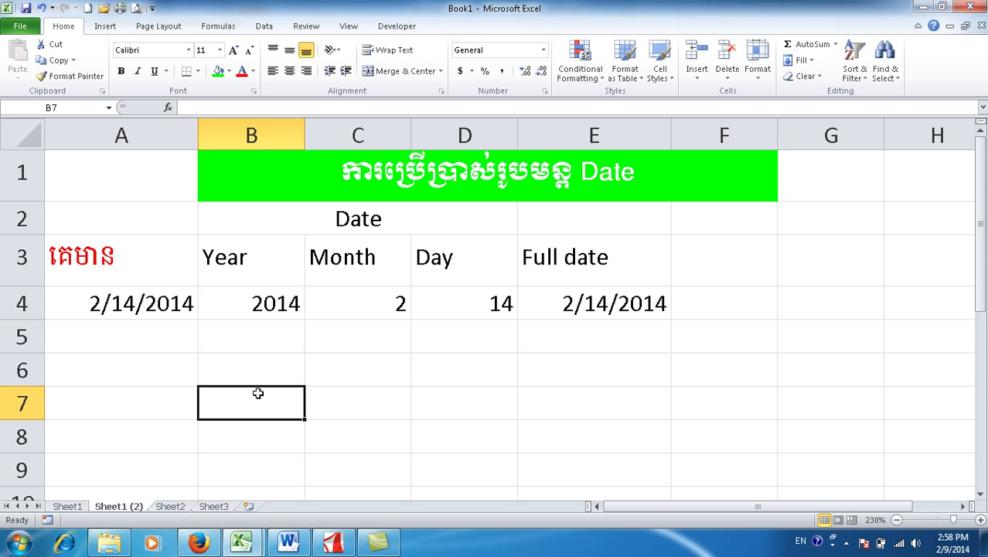
pyautogui.write('Today')
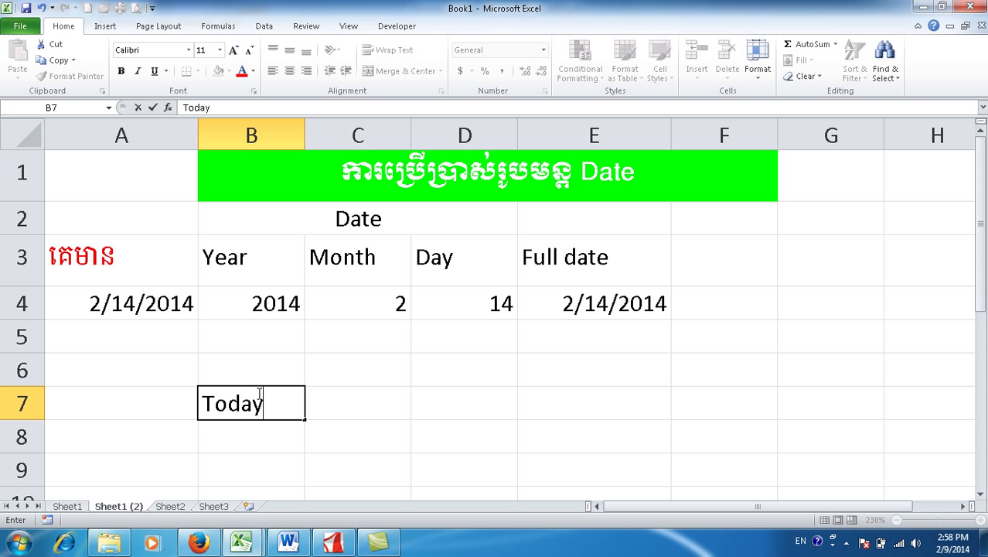
pyautogui.press('Tab')
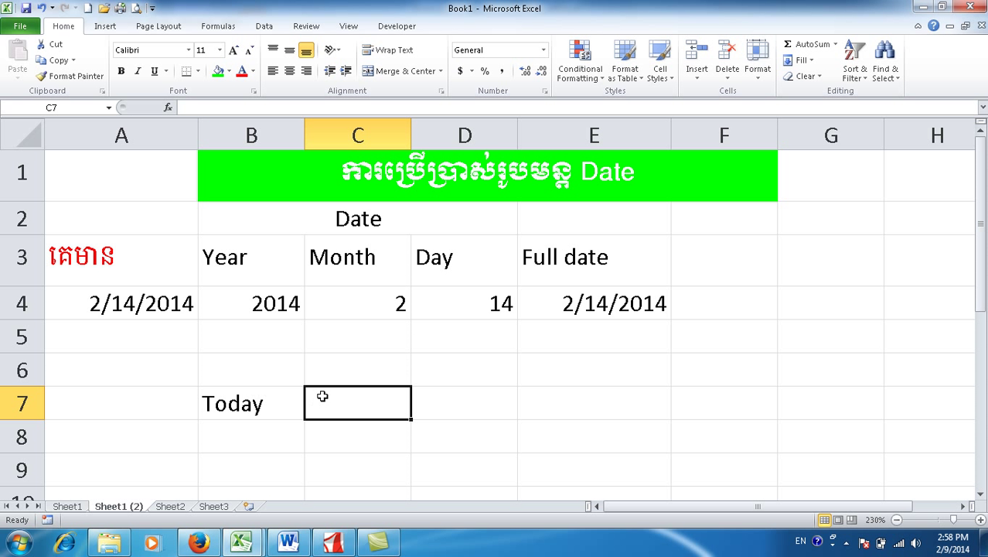
pyautogui.write('=')
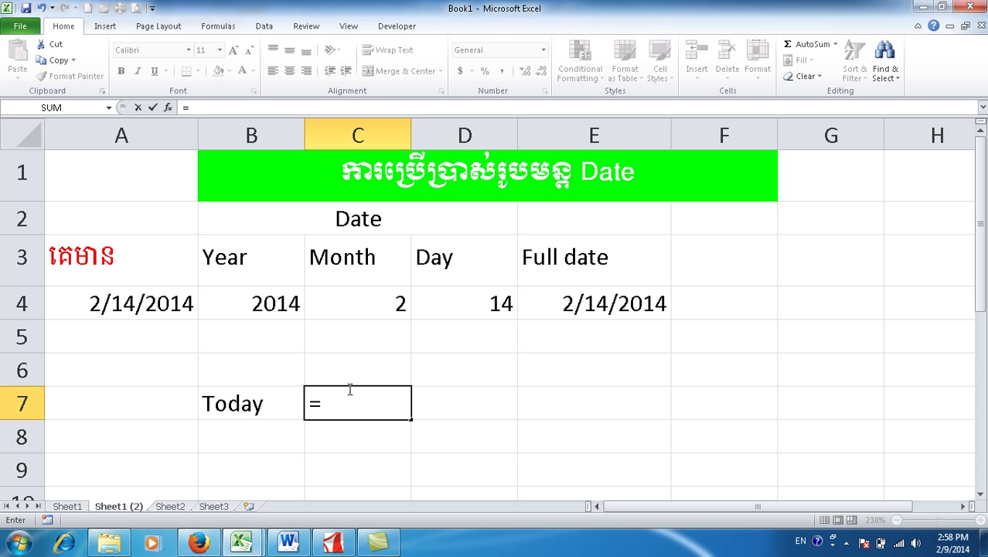
pyautogui.write('Today')
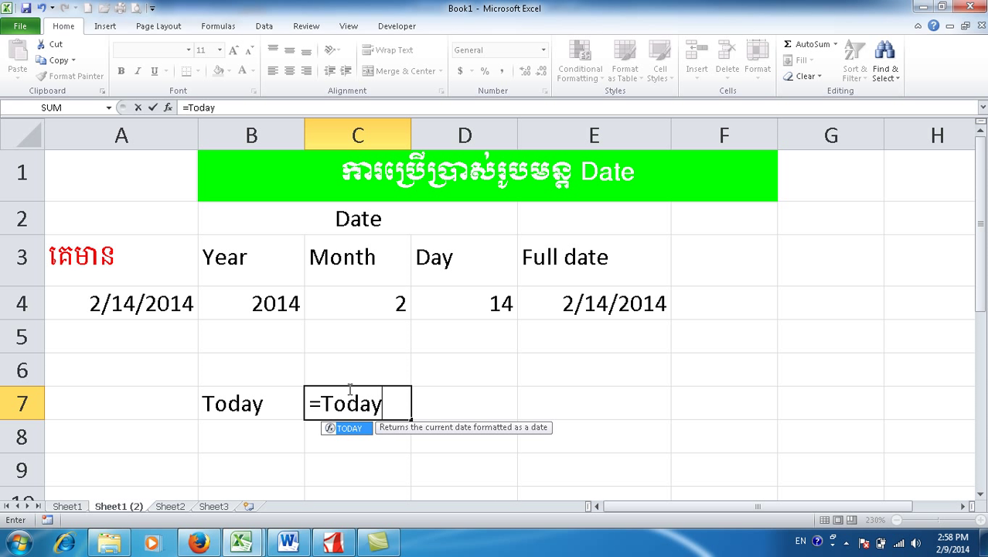
pyautogui.write('()')
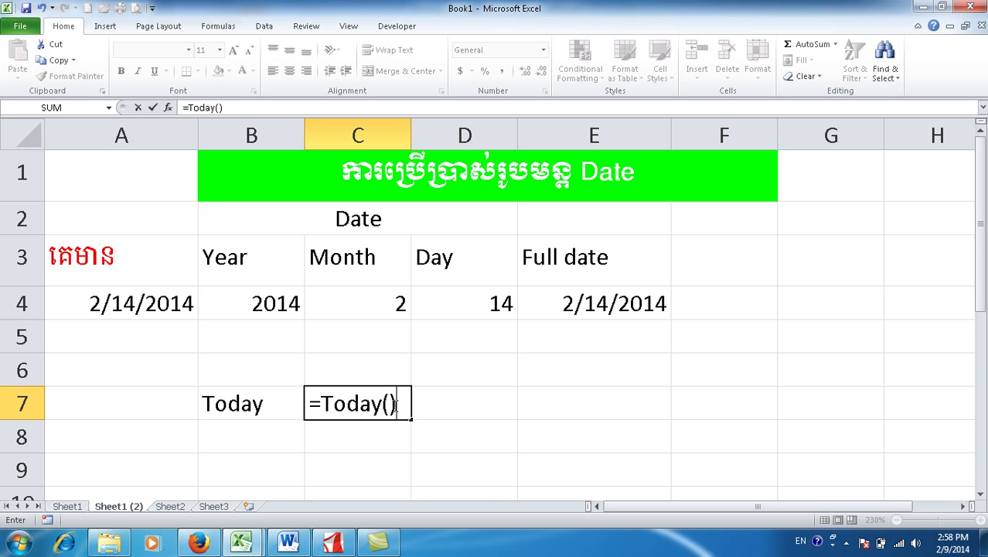
pyautogui.press('Return')
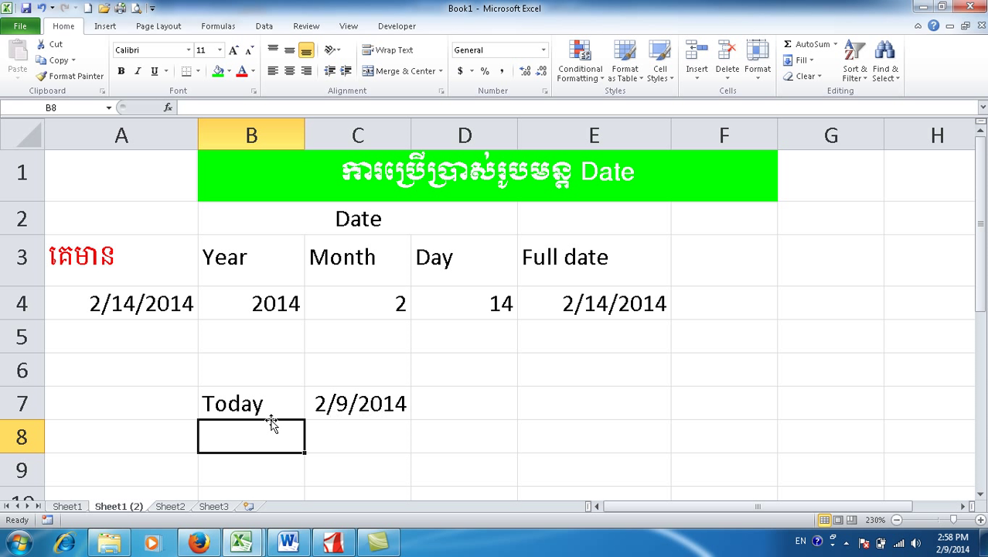
# - Reopen the TODAY formula in C7 for review and recommit it
pyautogui.click(328, 431)
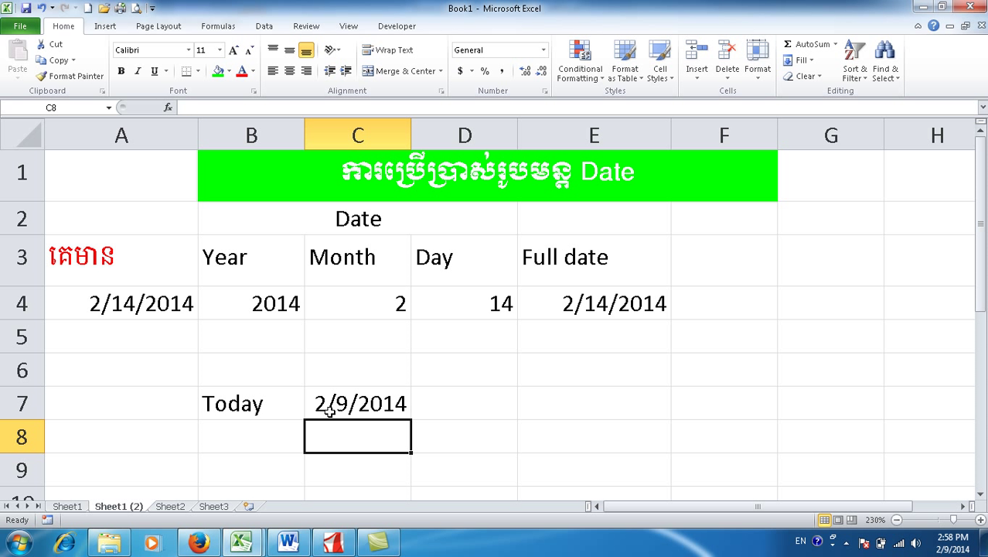
pyautogui.click(387, 405)
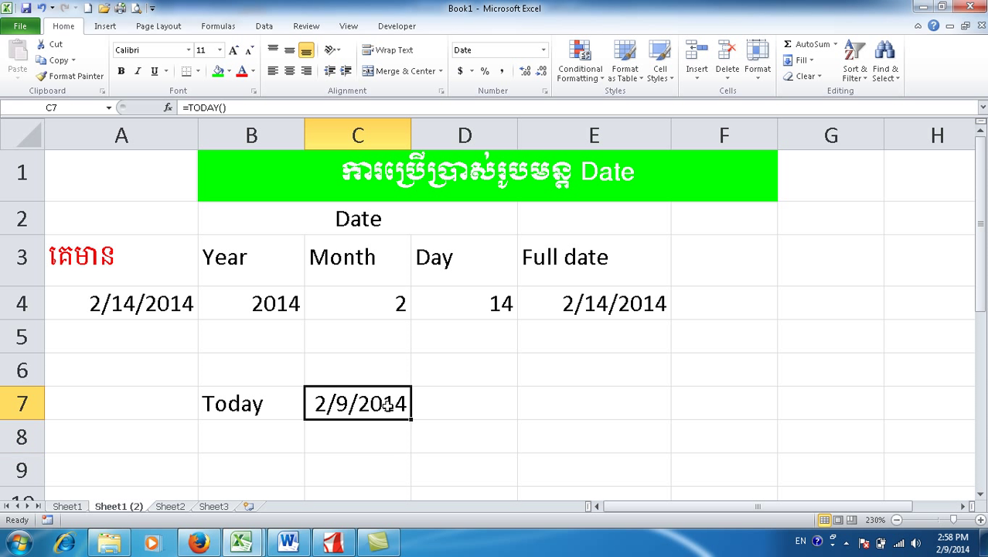
pyautogui.doubleClick(388, 405)
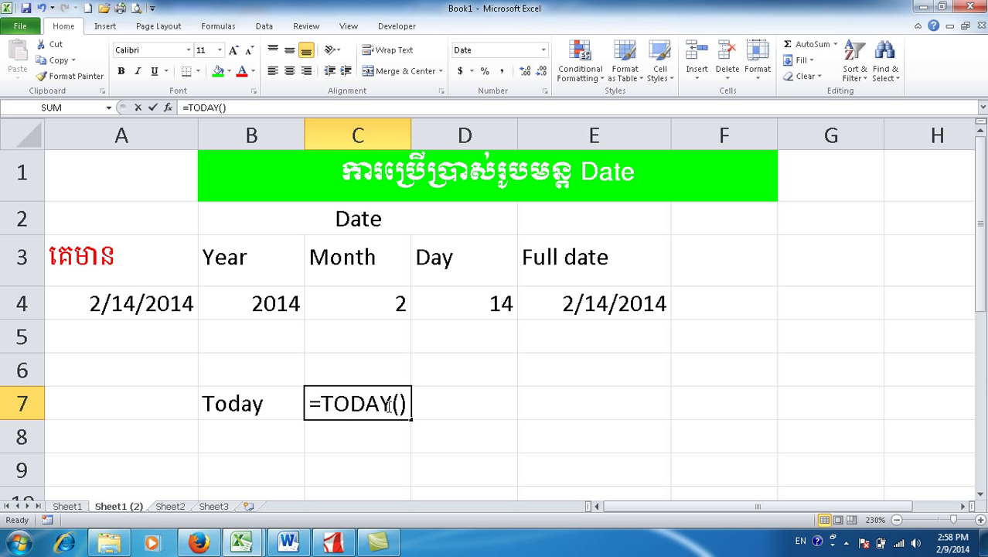
pyautogui.click(405, 408)
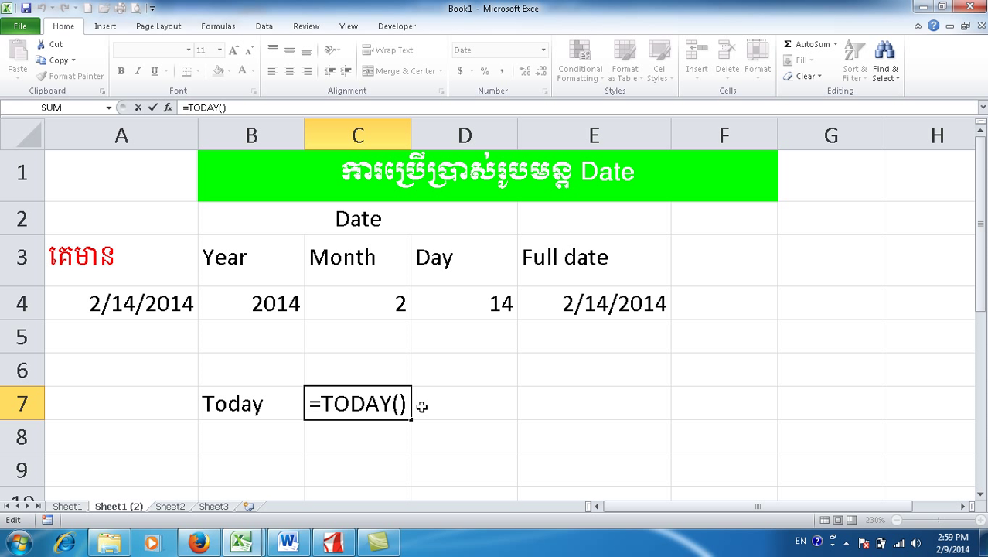
pyautogui.press('Return')
pyautogui.click(259, 440)
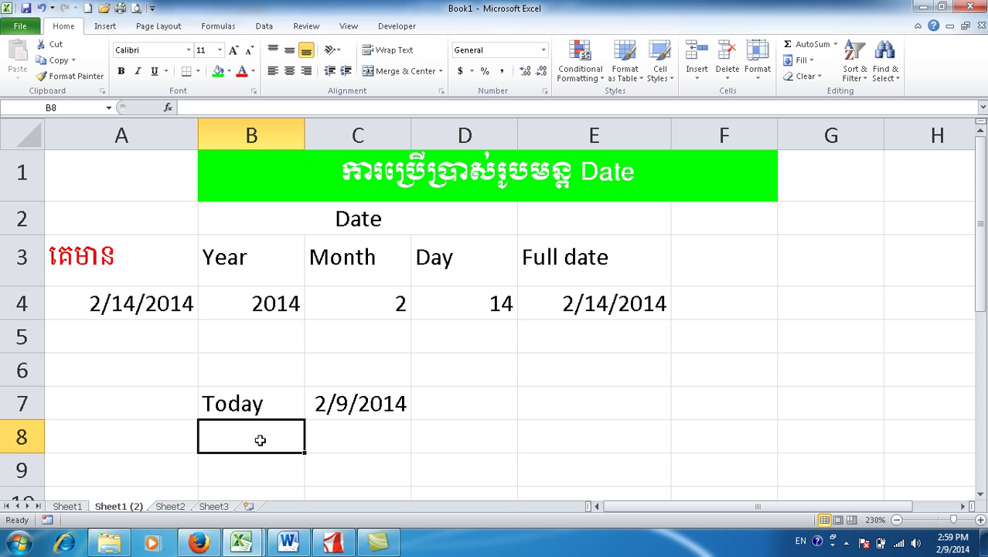
# - Add the label Now in B8 and =NOW() in C8, showing 2/9/2014 14:59
pyautogui.write('Now')
pyautogui.press('Tab')
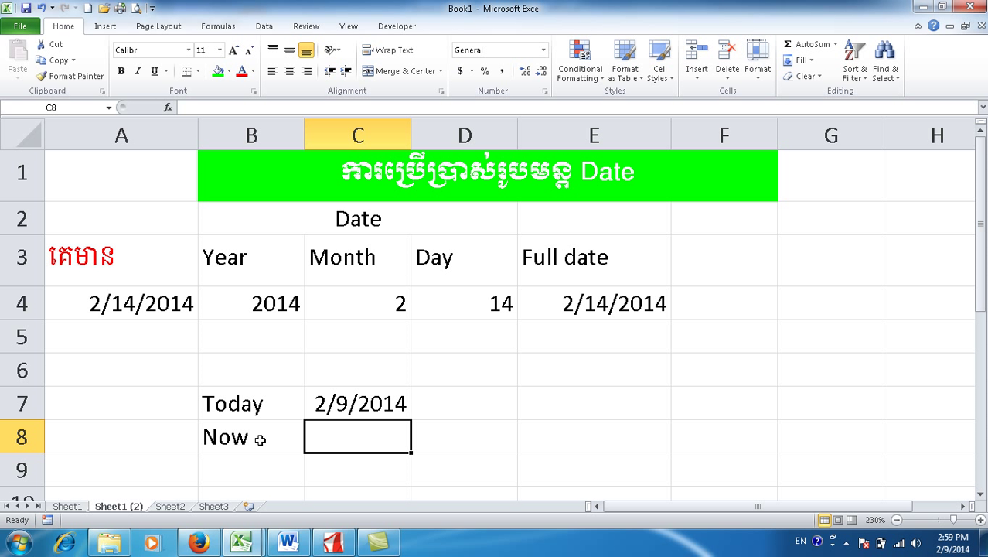
pyautogui.write('=Now()')
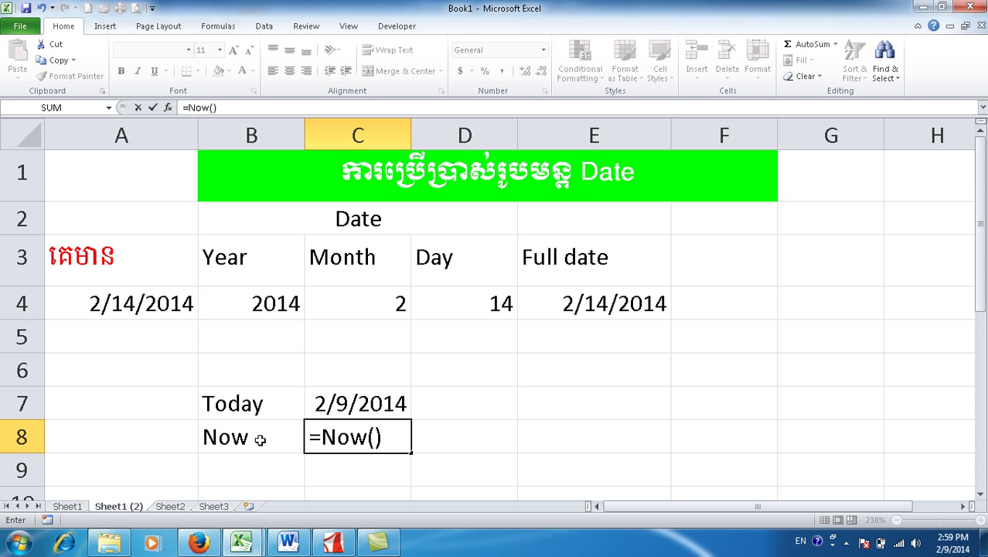
pyautogui.press('Return')
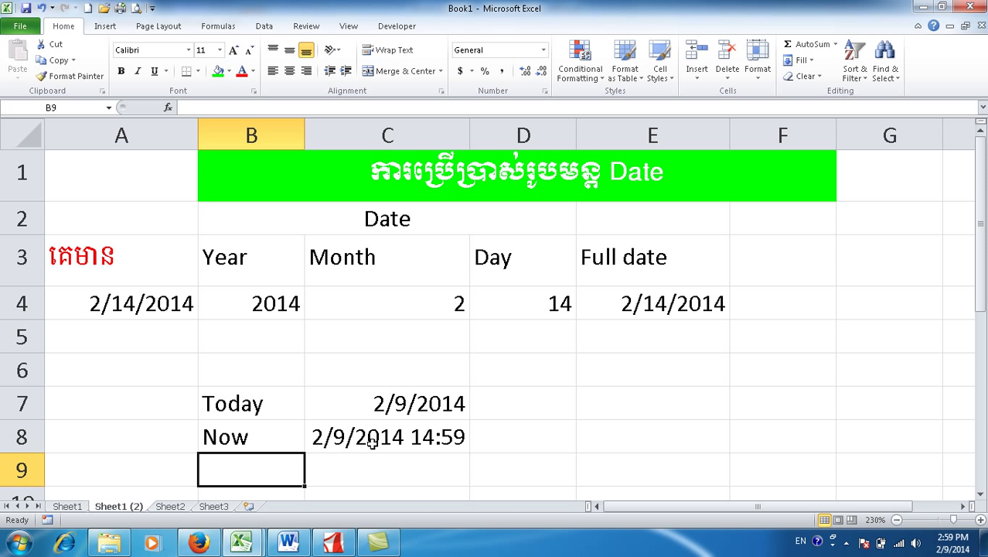
pyautogui.click(366, 445)
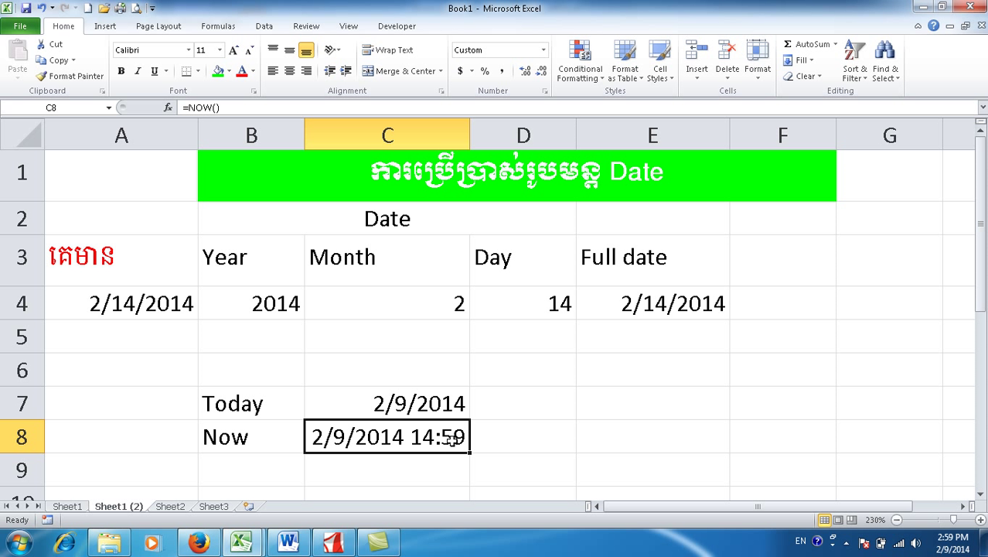
# - Highlight the Year to Full date table B3:E4, then clear the selection
pyautogui.moveTo(208, 255)
pyautogui.mouseDown()
pyautogui.moveTo(302, 300)
pyautogui.moveTo(579, 315)
pyautogui.mouseUp()
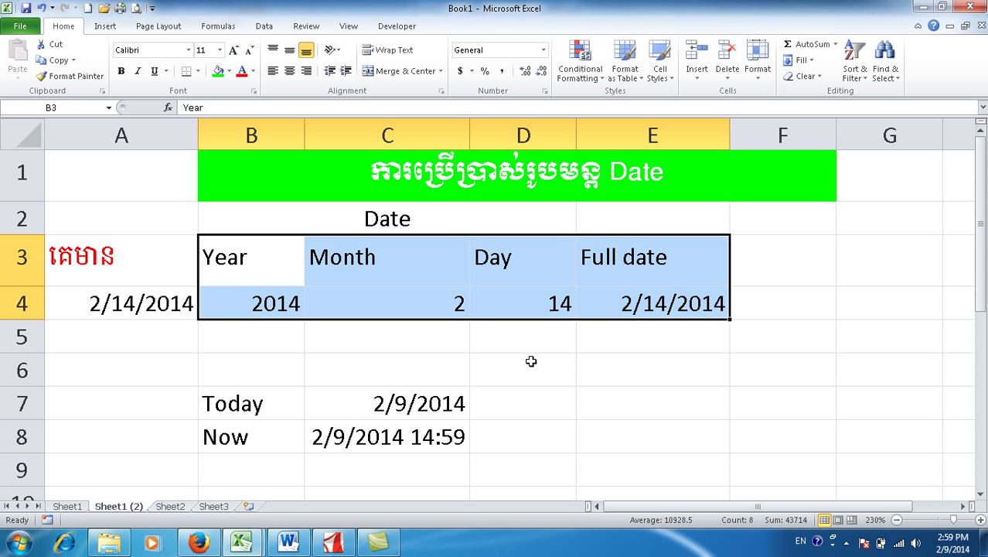
pyautogui.click(532, 361)
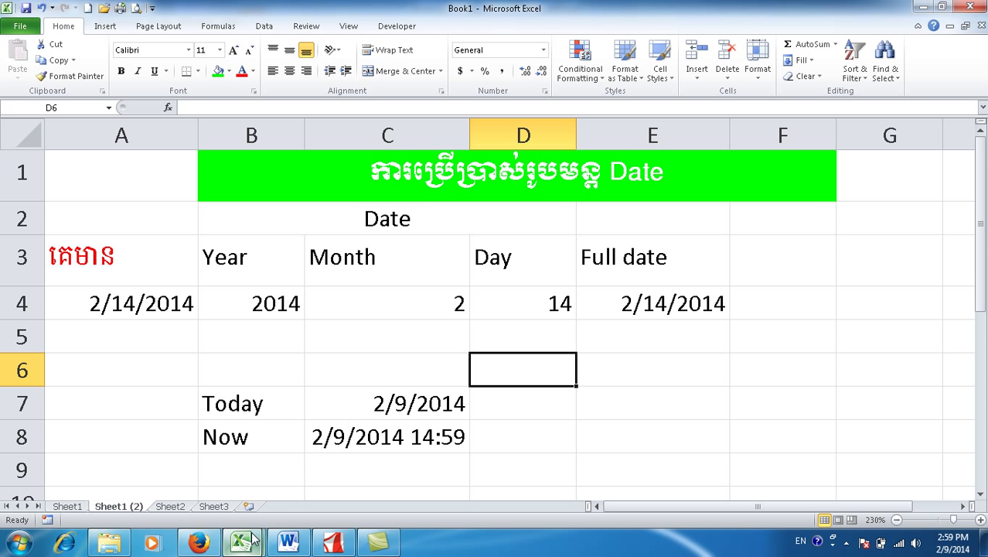
pyautogui.moveTo(247, 544)
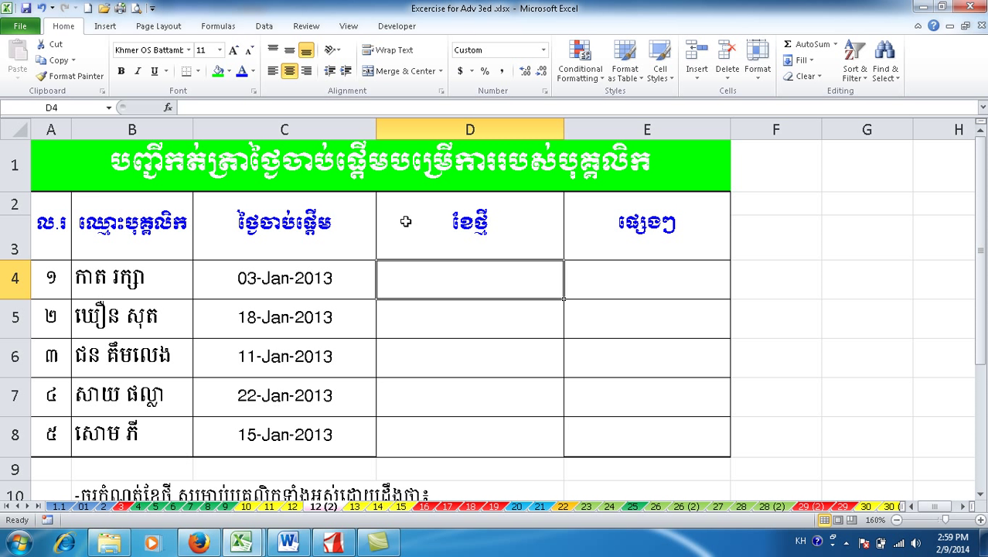
pyautogui.click(388, 220)
pyautogui.moveTo(67, 222); pyautogui.dragTo(605, 240)
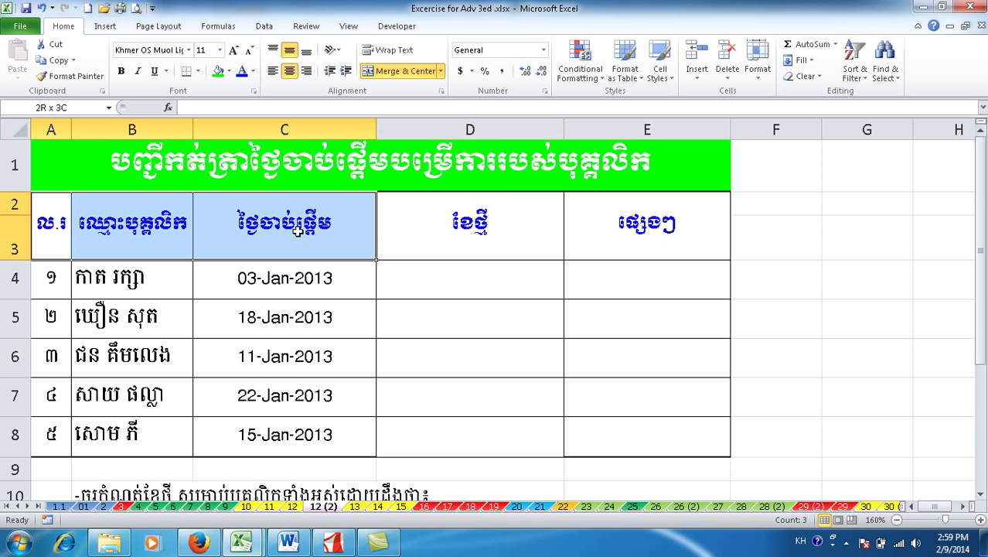
pyautogui.moveTo(52, 232)
pyautogui.mouseDown()
pyautogui.moveTo(204, 423)
pyautogui.moveTo(241, 427)
pyautogui.mouseUp()
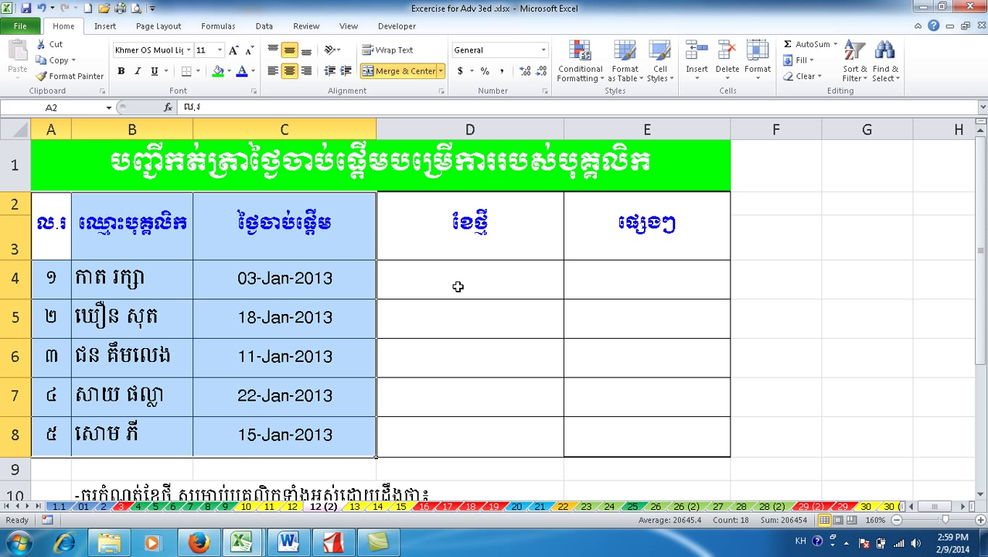
pyautogui.scroll(-1, 442, 342)
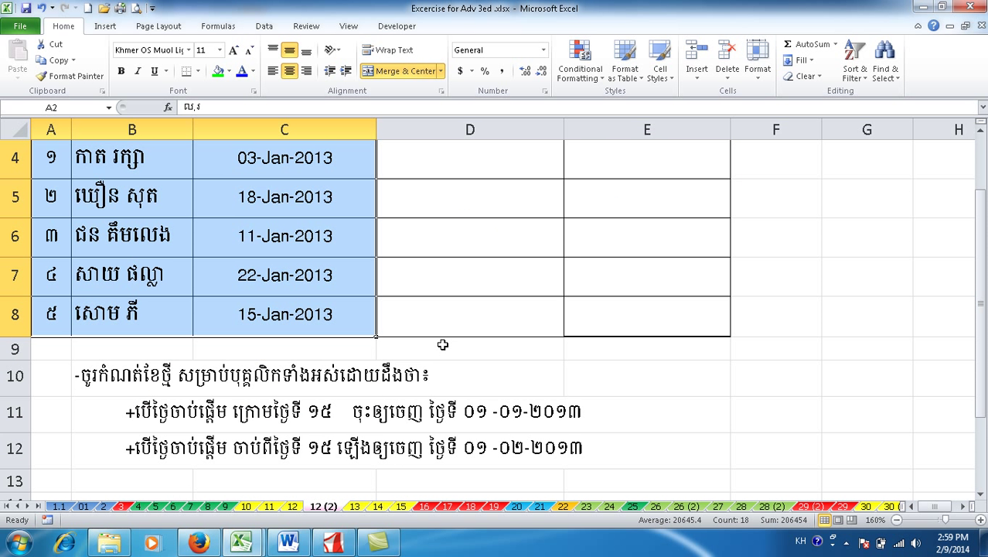
pyautogui.scroll(1, 442, 344)
pyautogui.moveTo(286, 276); pyautogui.dragTo(286, 430)
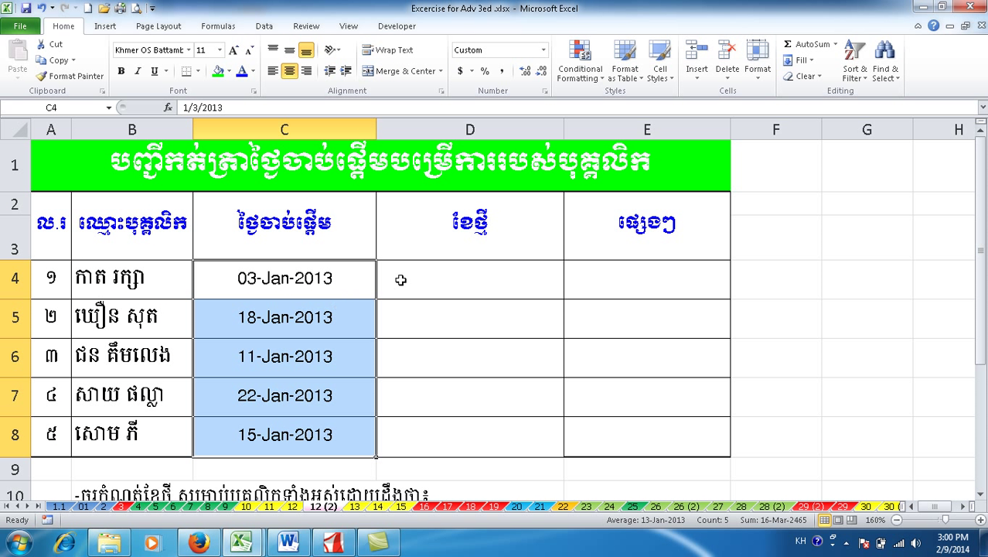
pyautogui.moveTo(397, 278); pyautogui.dragTo(412, 430)
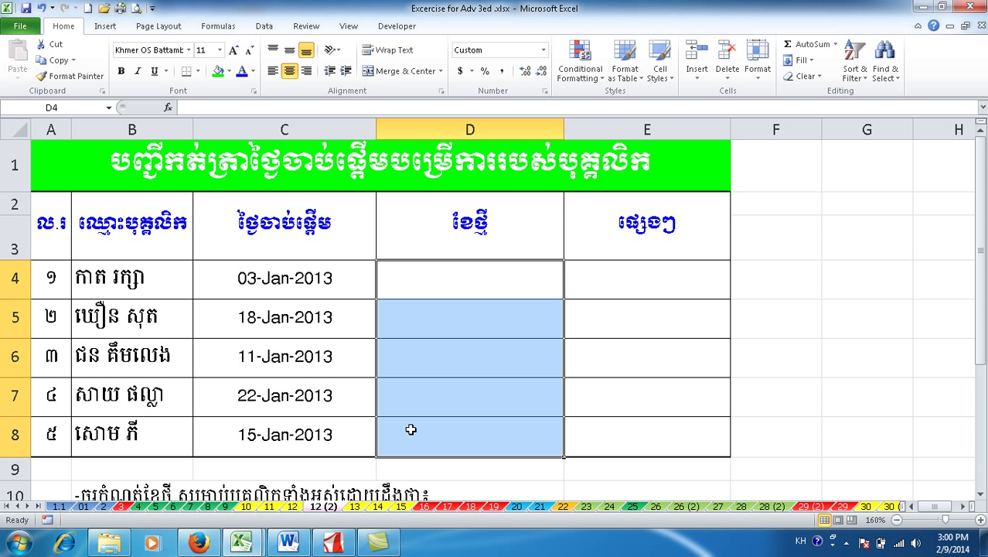
pyautogui.scroll(-1, 410, 430)
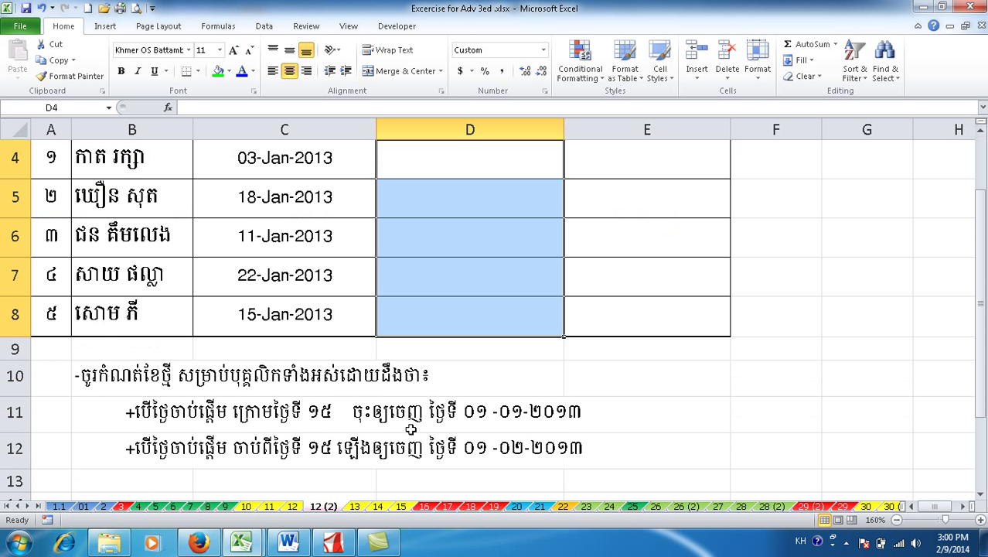
pyautogui.click(110, 372)
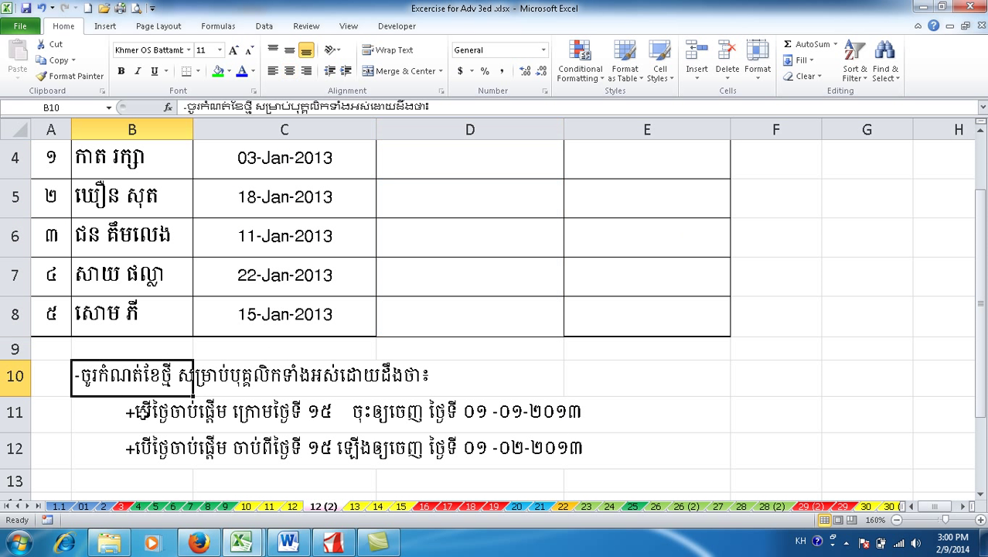
pyautogui.click(147, 414)
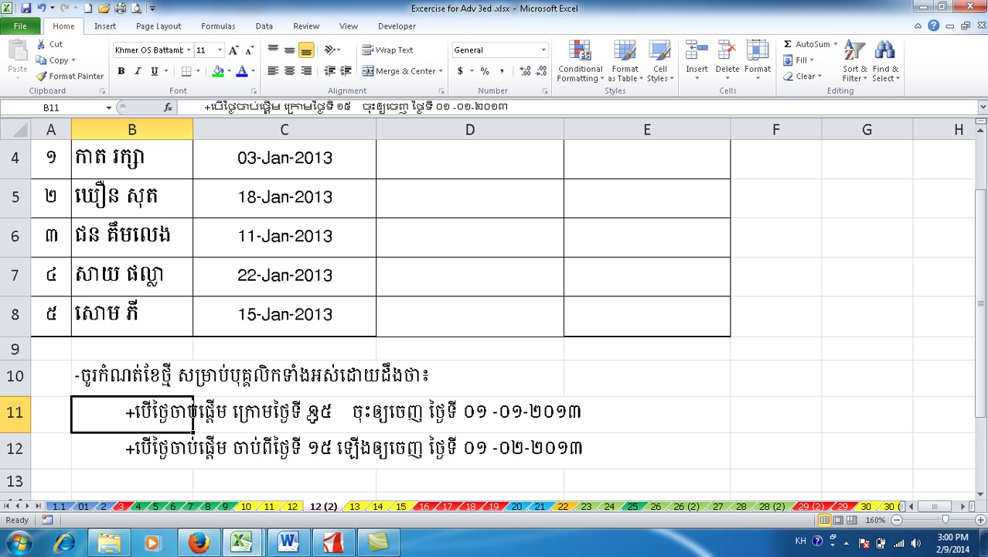
pyautogui.click(323, 417)
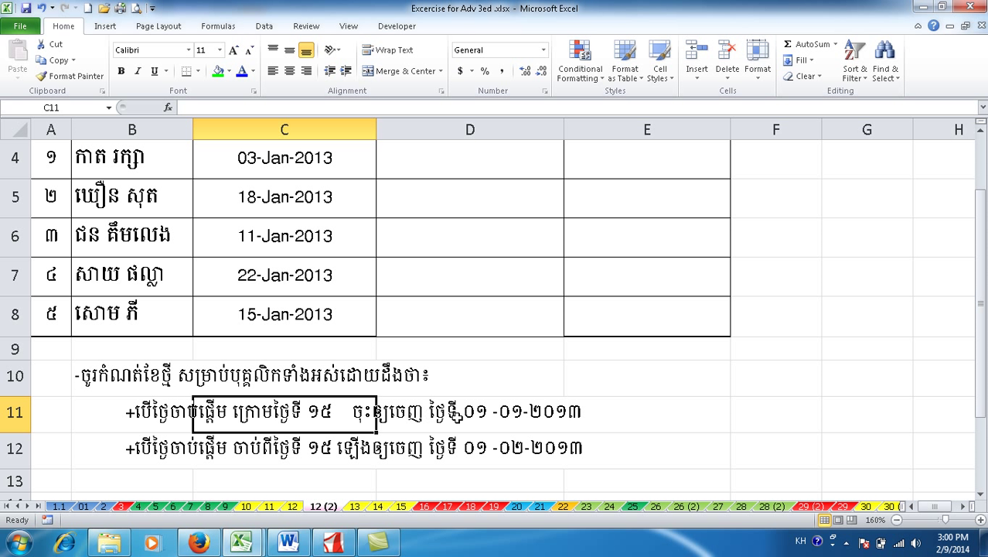
pyautogui.scroll(1, 518, 417)
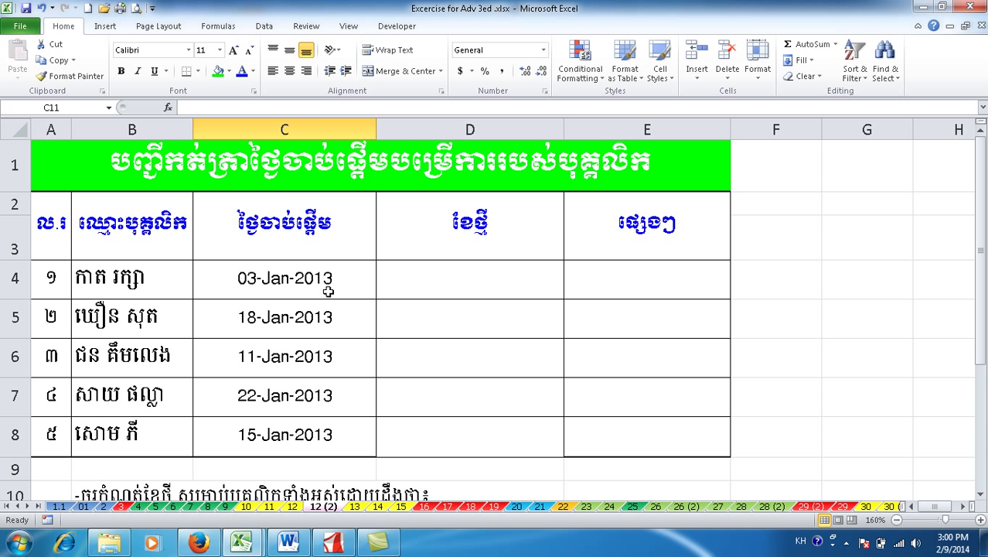
pyautogui.click(429, 278)
pyautogui.scroll(-2, 410, 363)
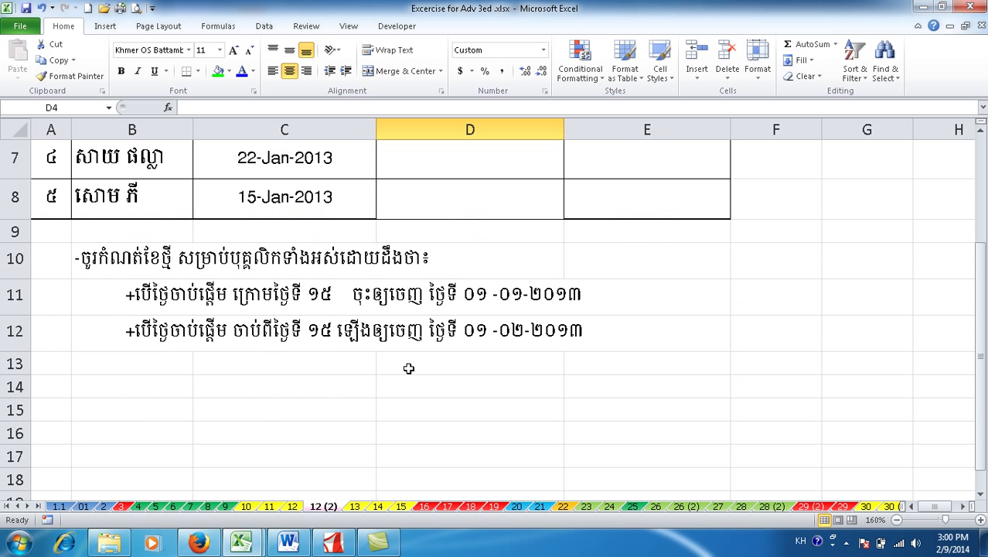
pyautogui.click(163, 328)
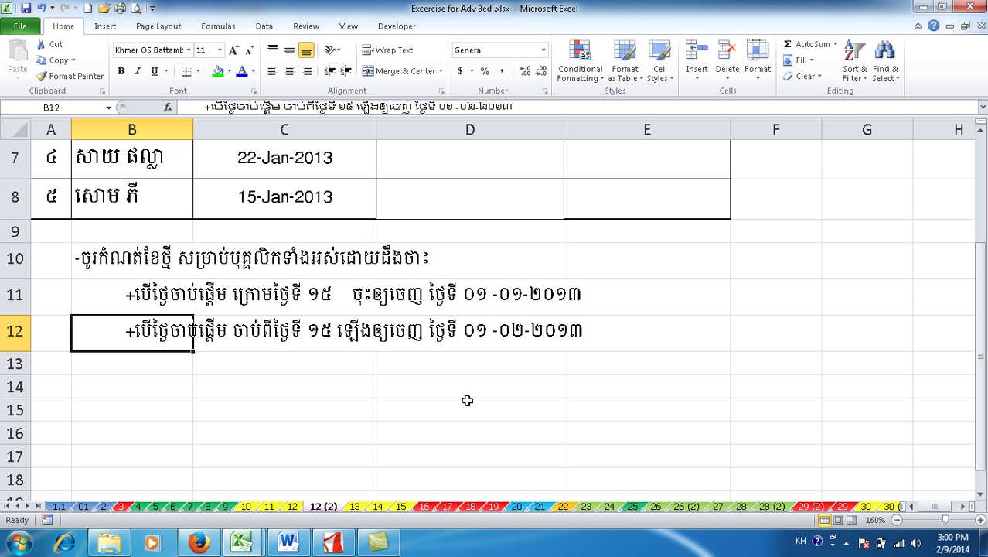
pyautogui.scroll(1, 473, 396)
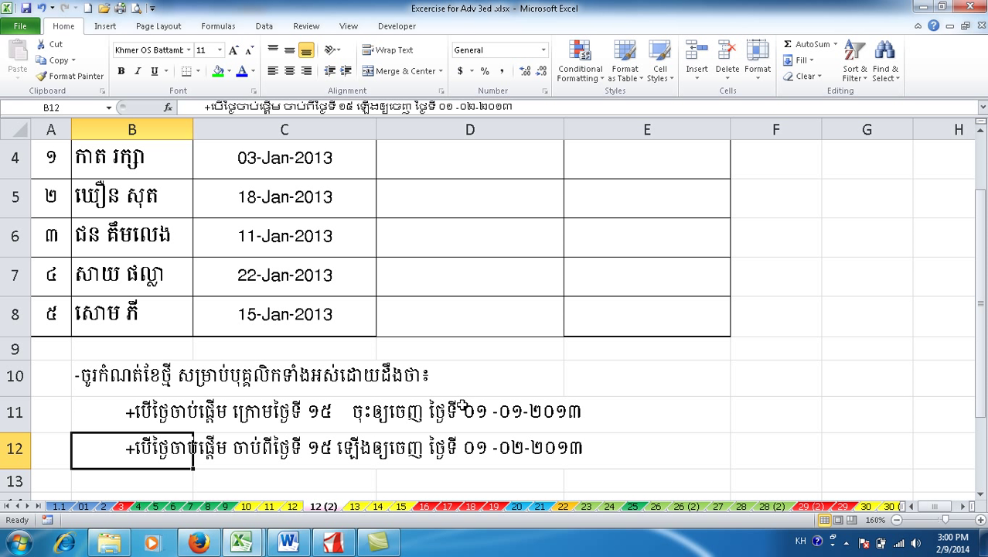
pyautogui.click(425, 309)
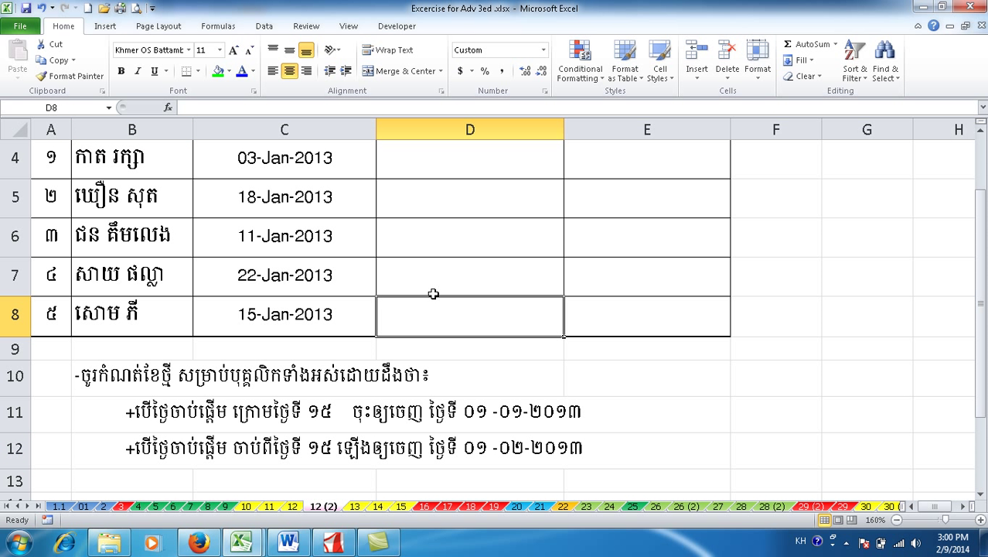
pyautogui.scroll(1, 433, 294)
# - Enter ? in D4, then highlight start dates C4:C8 and new-month cells D4:D8
pyautogui.click(431, 291)
pyautogui.write('?')
pyautogui.press('Return')
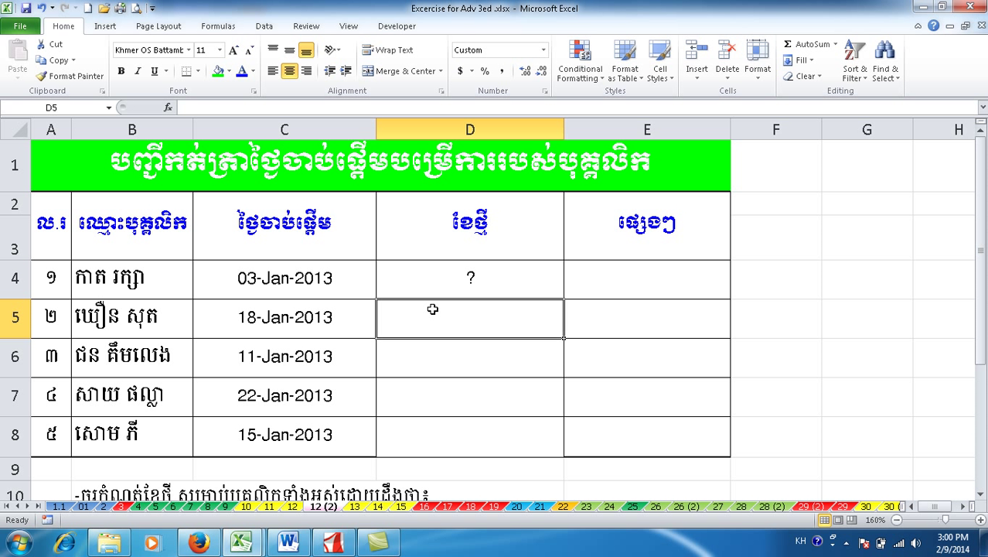
pyautogui.click(447, 285)
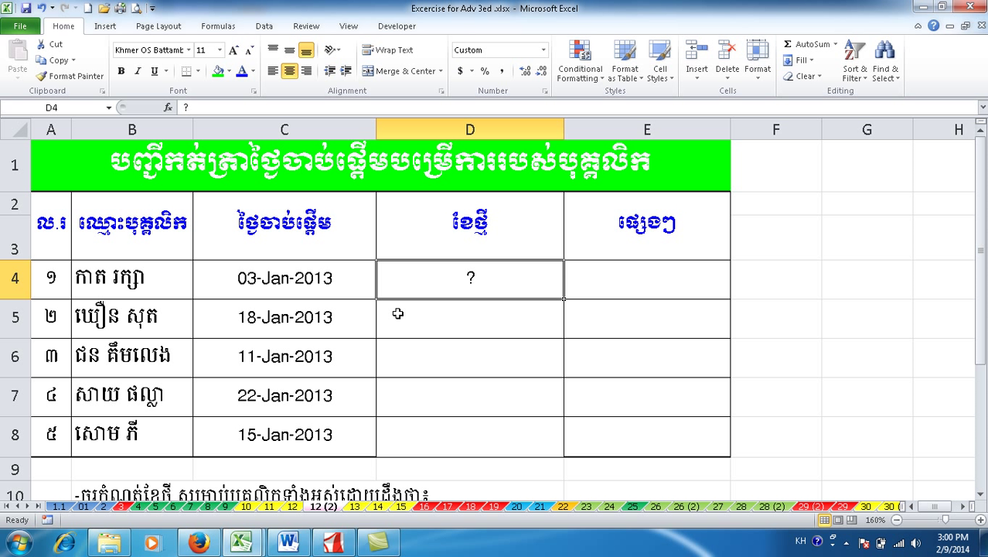
pyautogui.moveTo(301, 279); pyautogui.dragTo(292, 424)
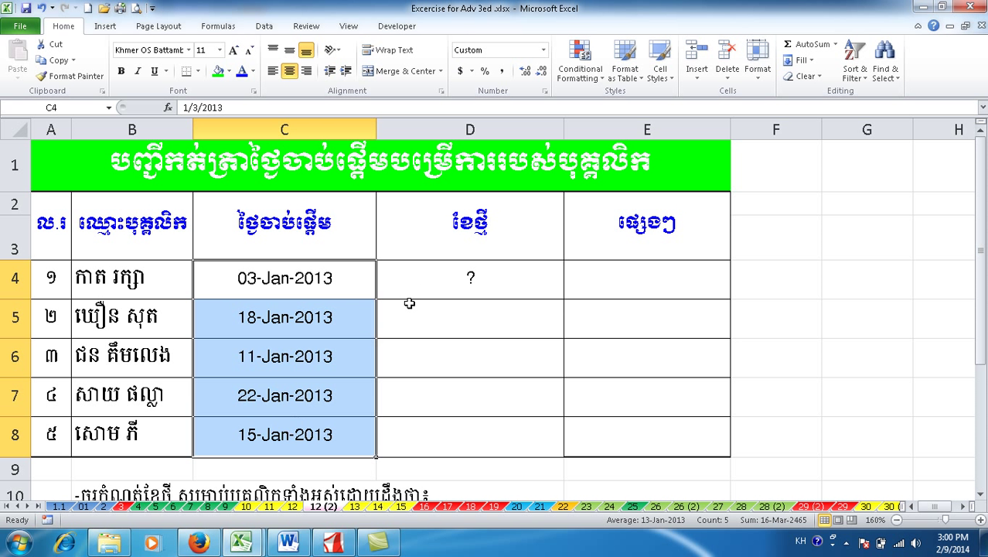
pyautogui.moveTo(425, 275); pyautogui.dragTo(425, 425)
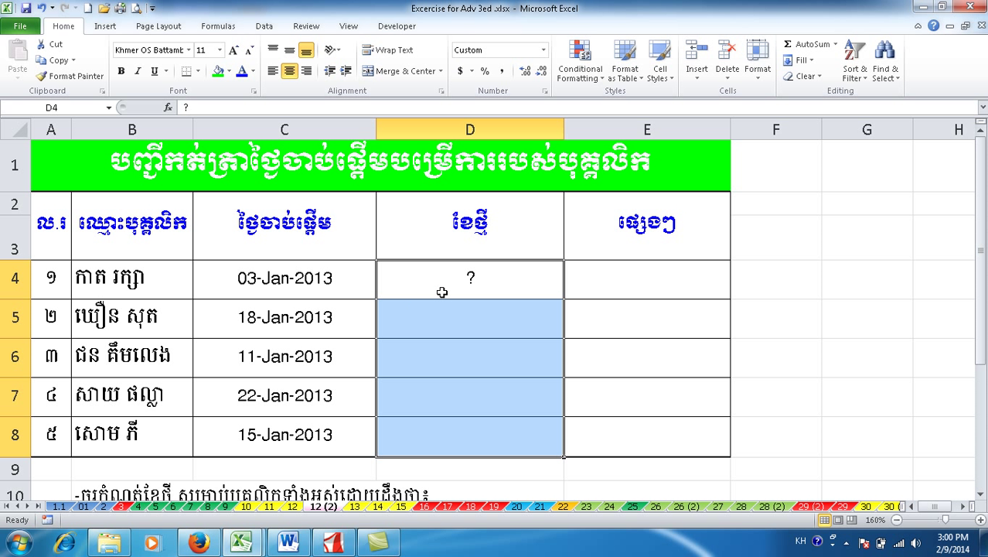
# - Zoom the sheet out from 160% to 140% and select D4:D5
pyautogui.click(897, 521)
pyautogui.click(897, 521)
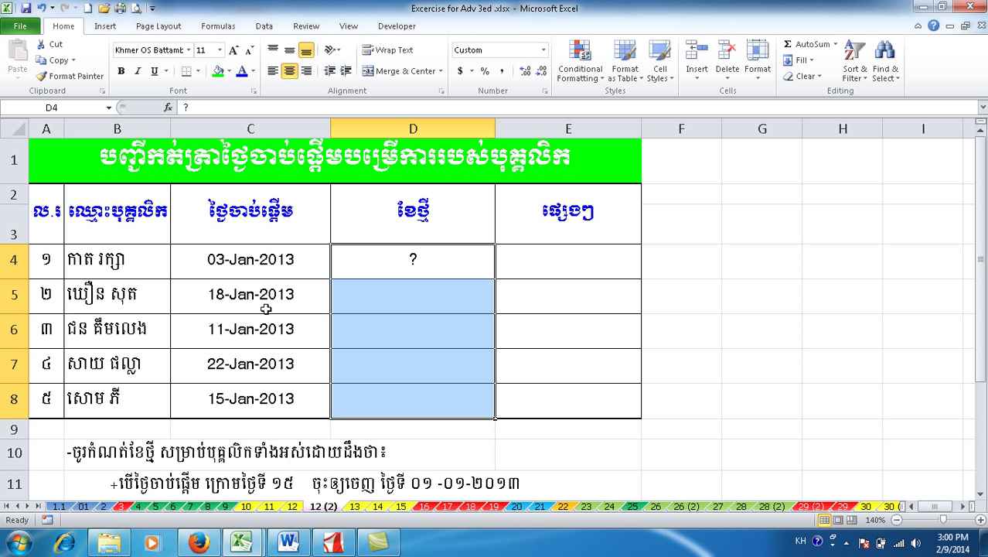
pyautogui.click(248, 261)
pyautogui.click(386, 255)
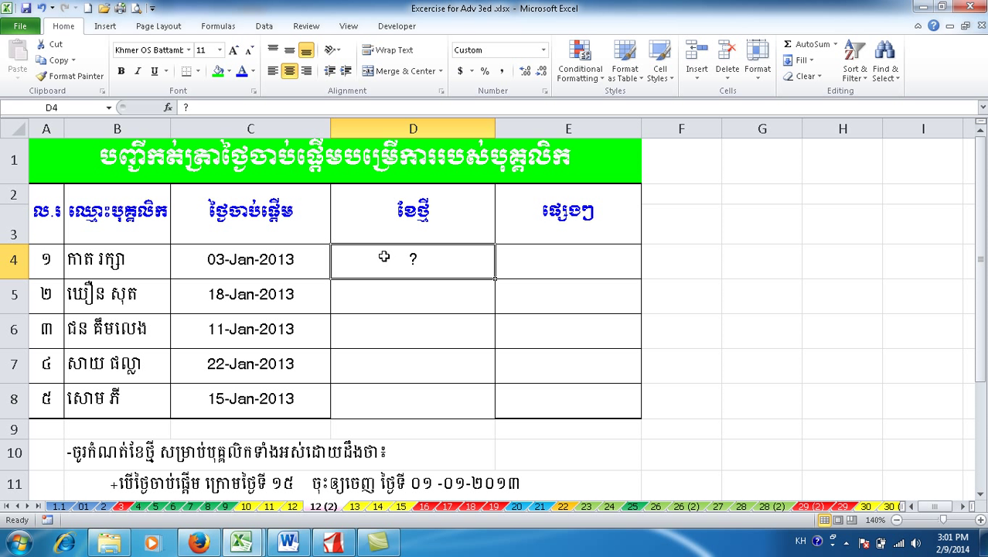
pyautogui.moveTo(384, 256); pyautogui.dragTo(385, 313)
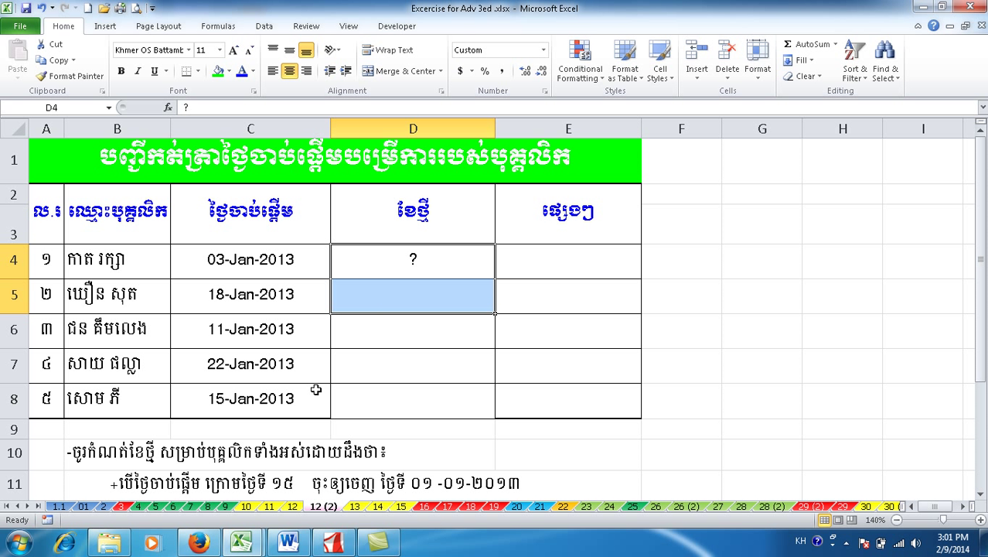
pyautogui.scroll(-1, 316, 390)
# - Point out the row 12 condition line and the new-month cells D4 through D8
pyautogui.click(174, 404)
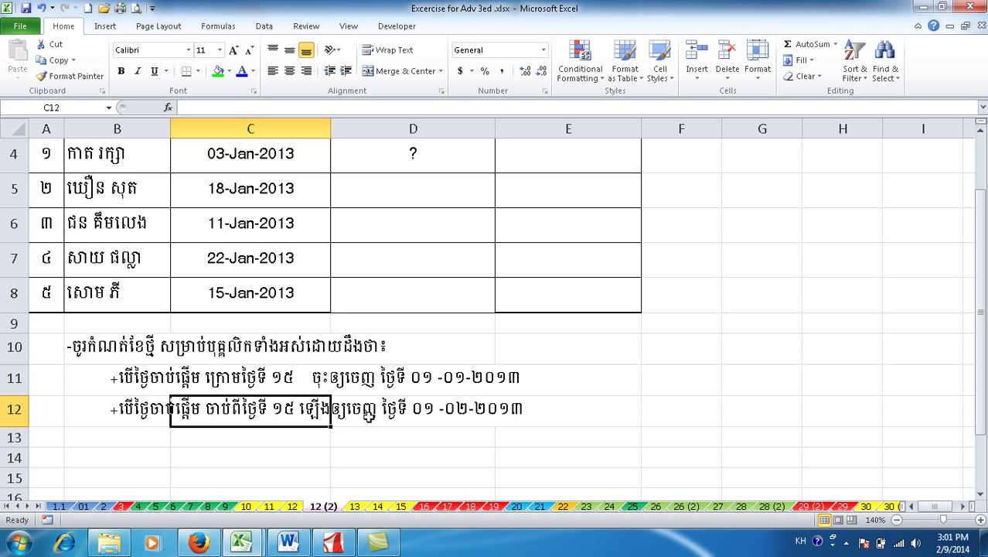
pyautogui.scroll(1, 430, 418)
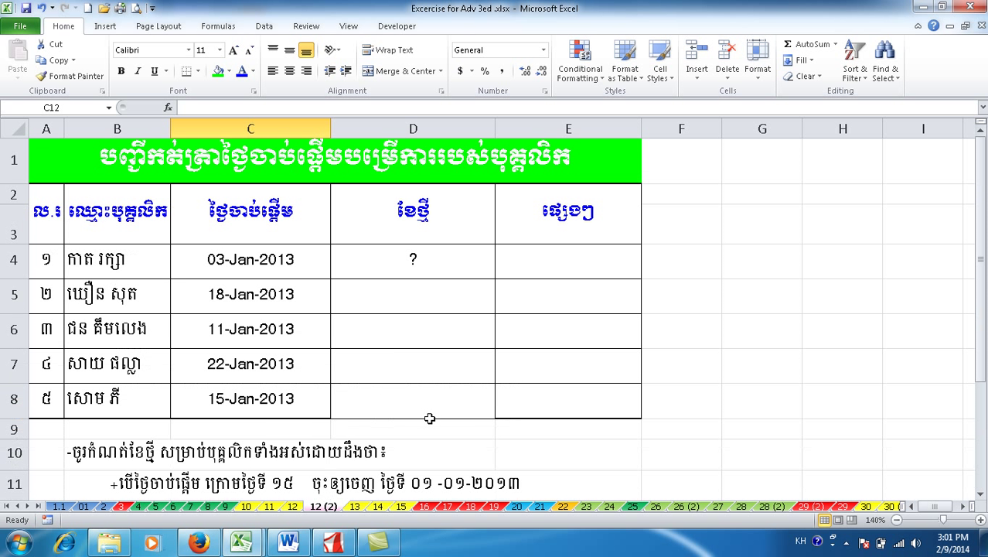
pyautogui.click(442, 264)
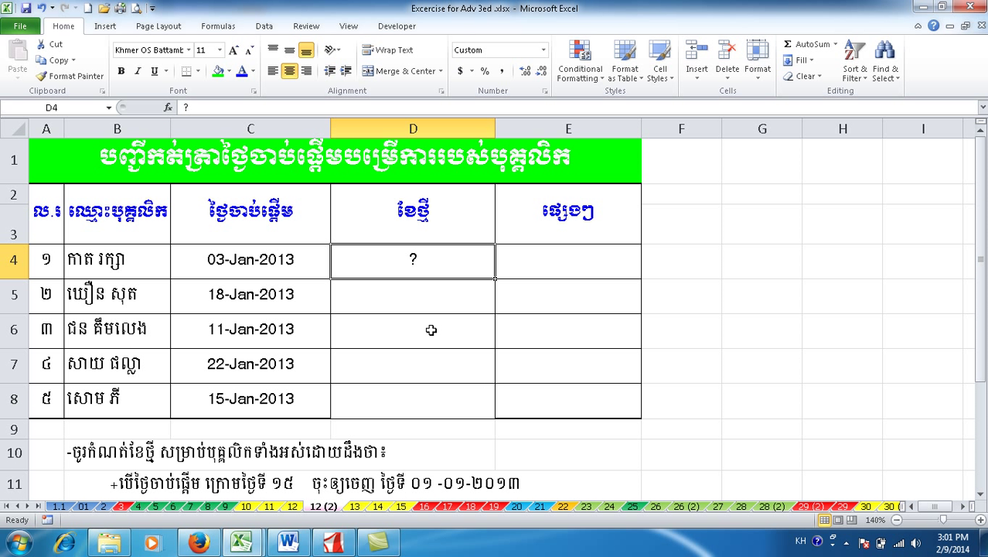
pyautogui.click(408, 409)
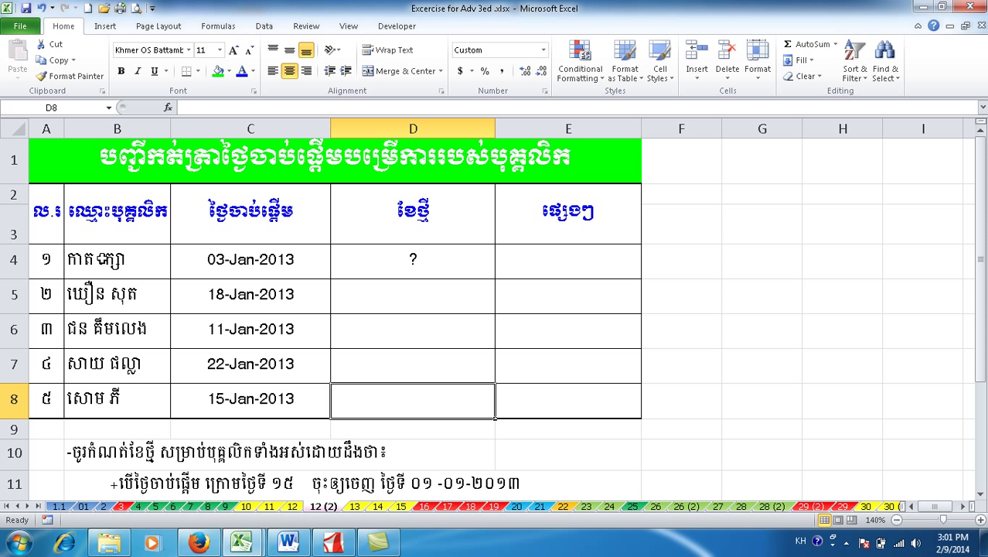
pyautogui.click(424, 266)
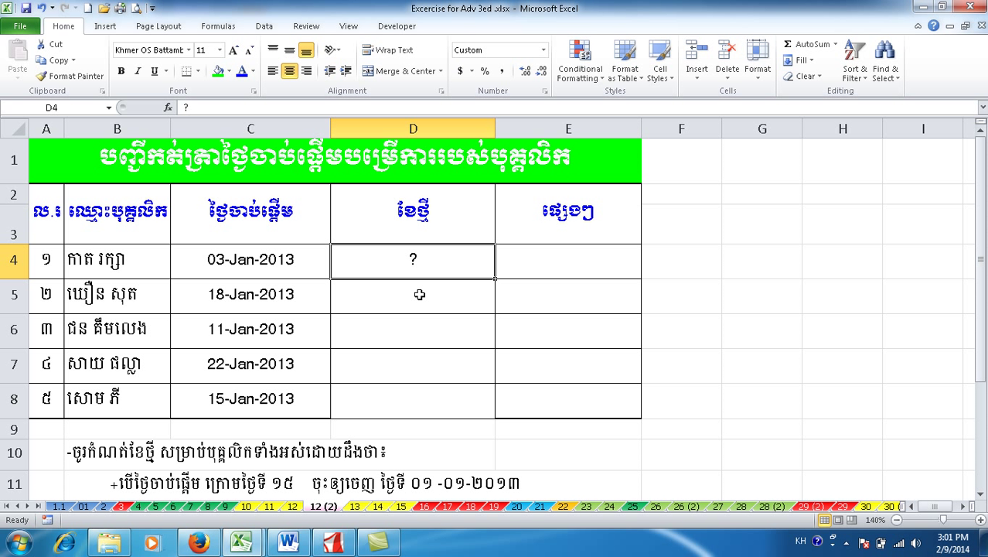
pyautogui.click(419, 295)
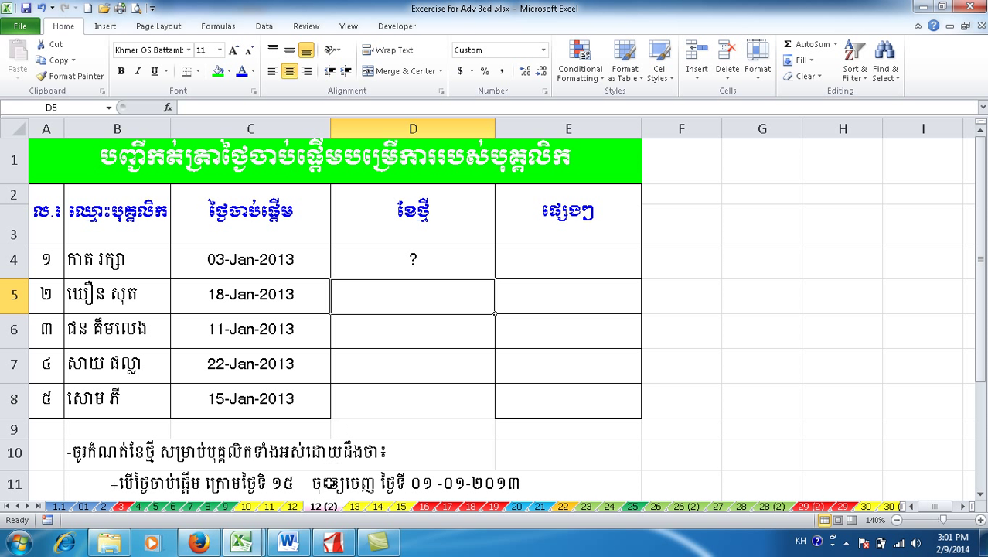
pyautogui.moveTo(242, 541)
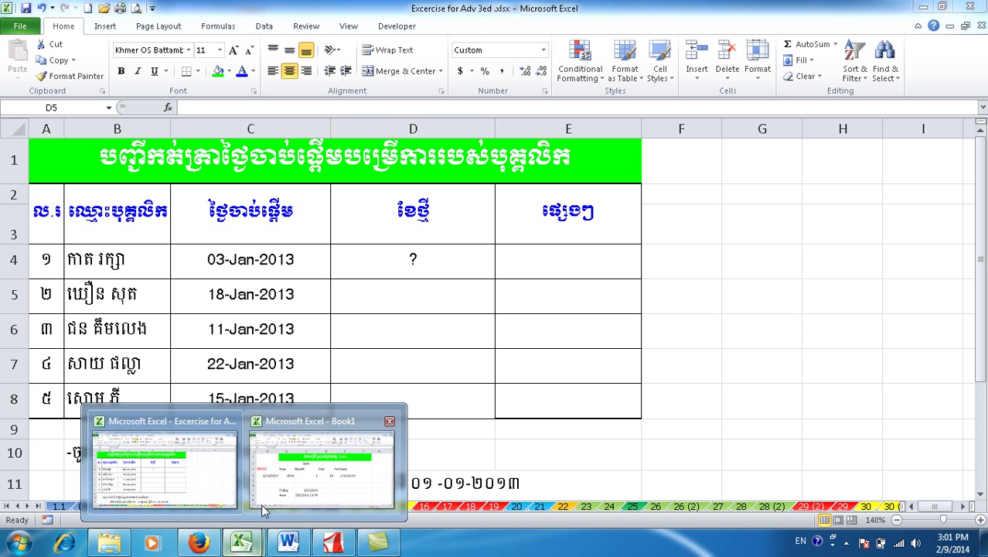
pyautogui.click(300, 456)
pyautogui.moveTo(271, 265); pyautogui.dragTo(571, 315)
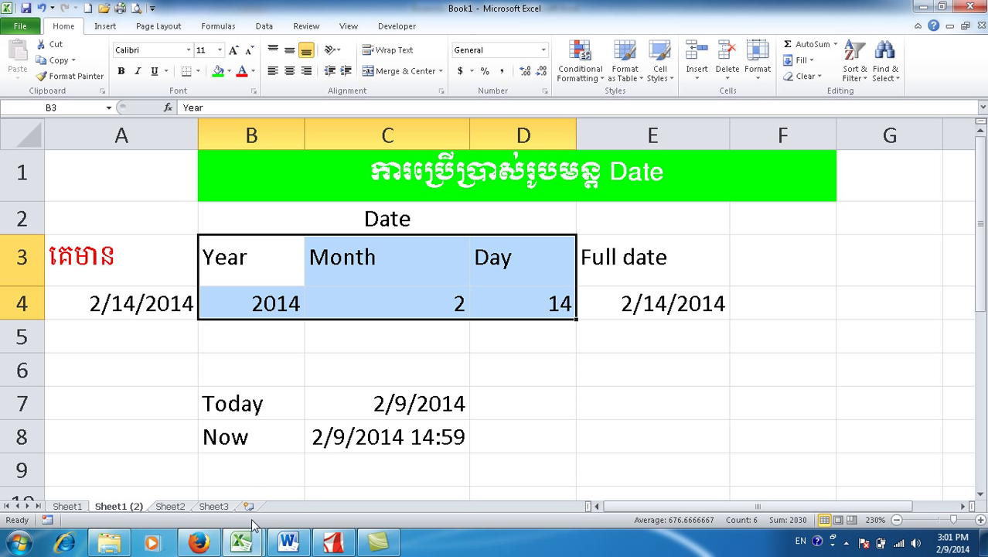
pyautogui.click(242, 543)
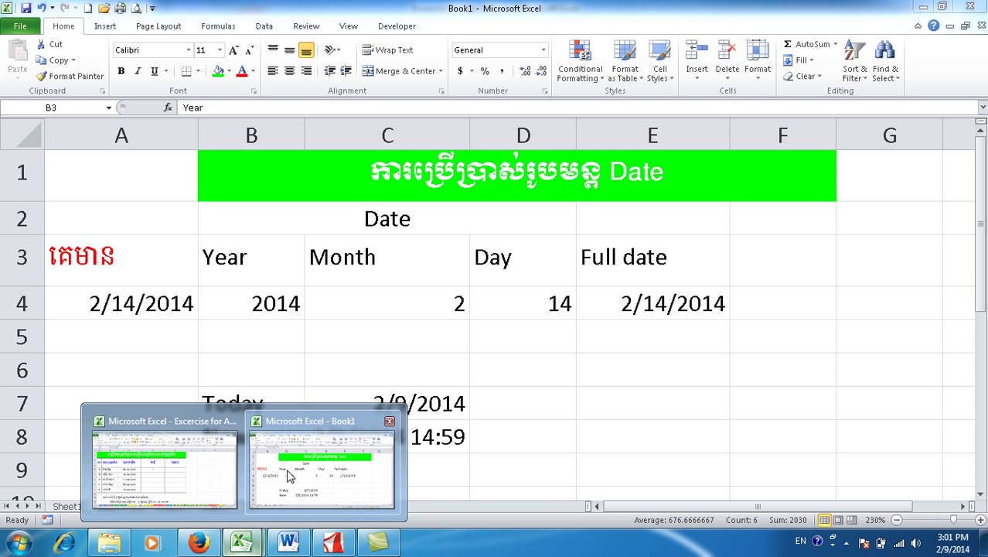
pyautogui.click(205, 468)
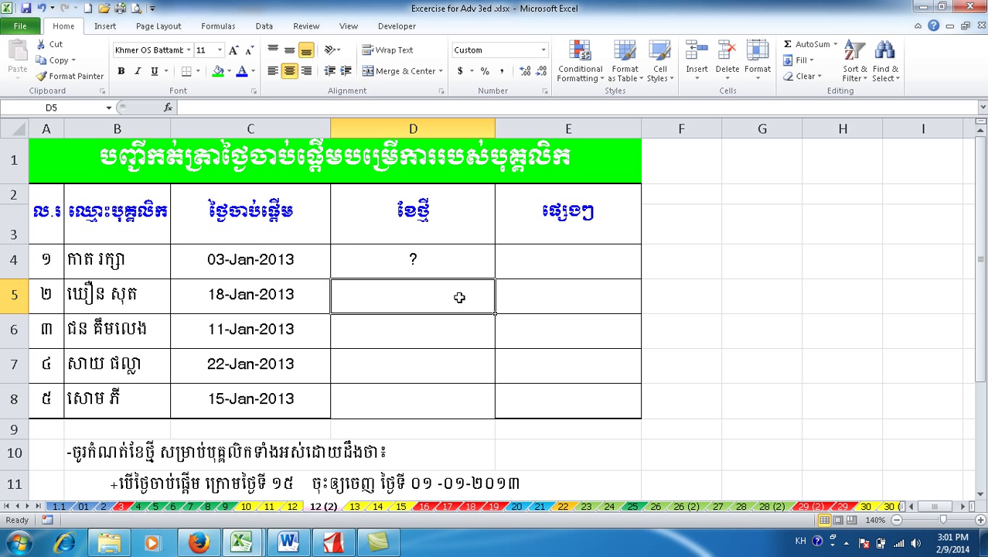
pyautogui.click(437, 240)
pyautogui.click(419, 331)
pyautogui.click(423, 396)
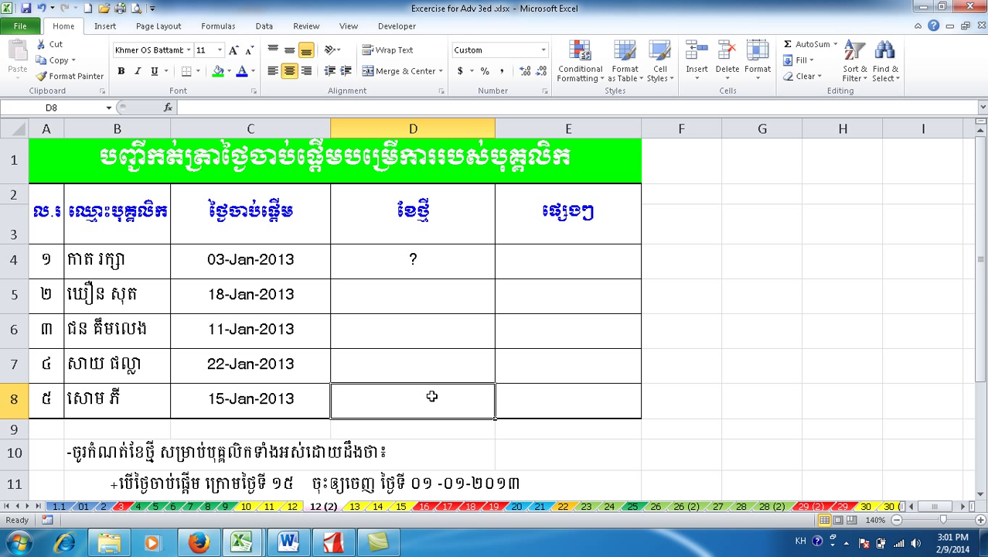
pyautogui.click(535, 433)
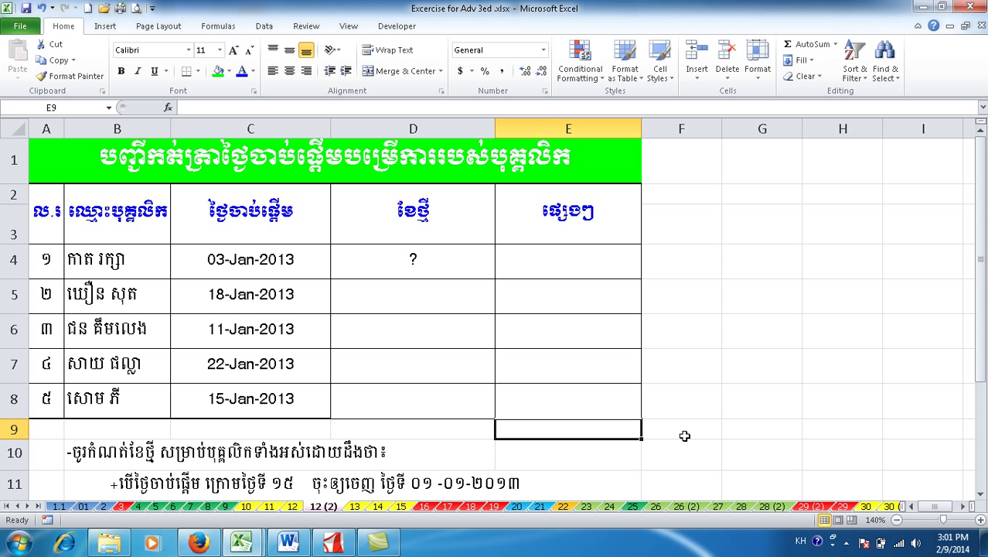